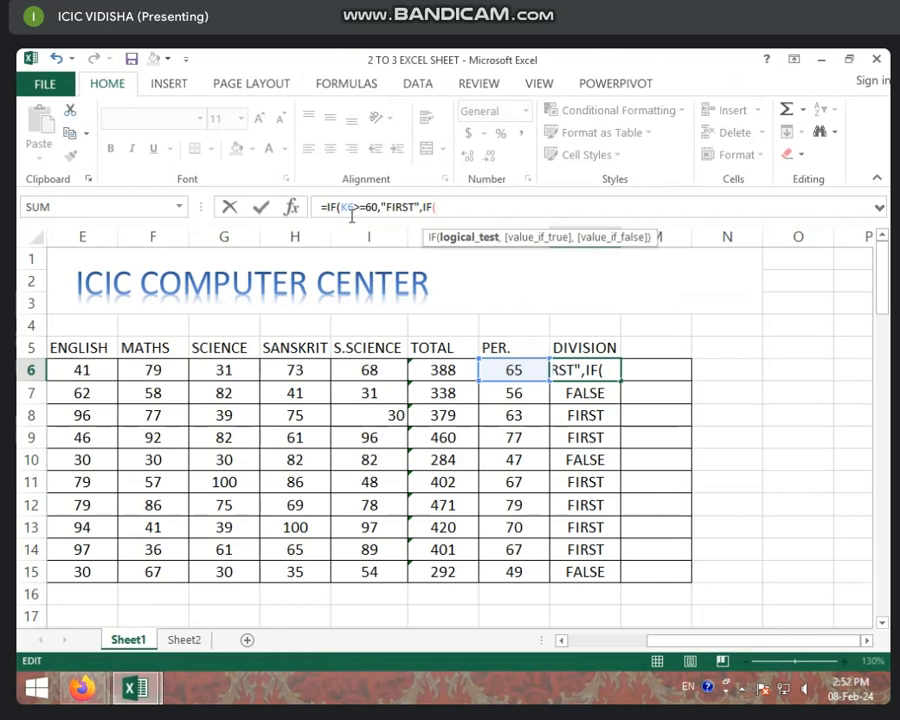
- Complete the second IF's condition in the L6 division formula as K6>=45, returning "SECOND" when true
click(518, 368)
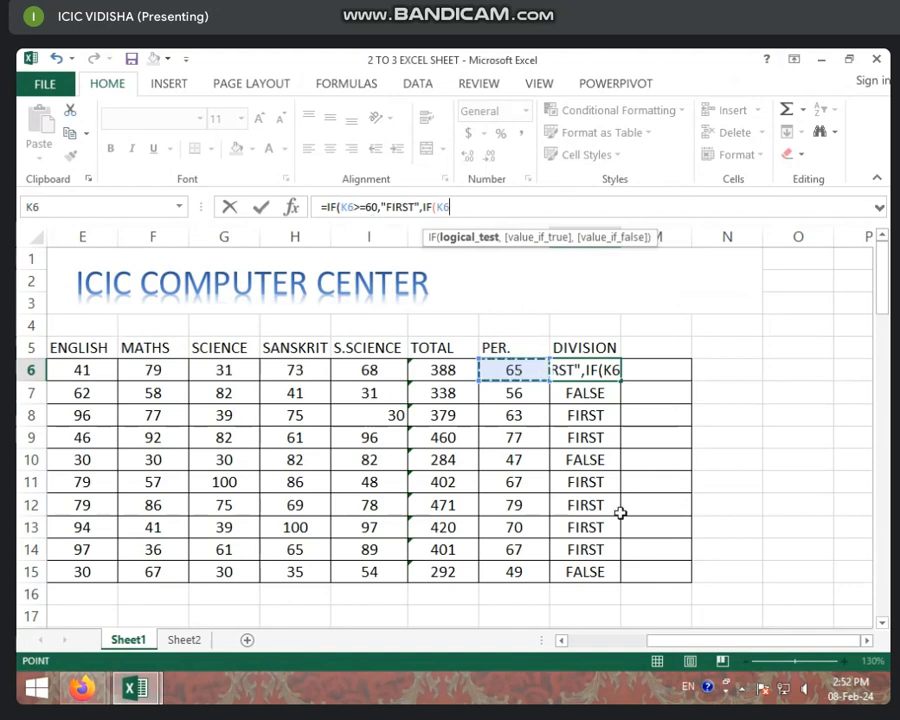
text(>)
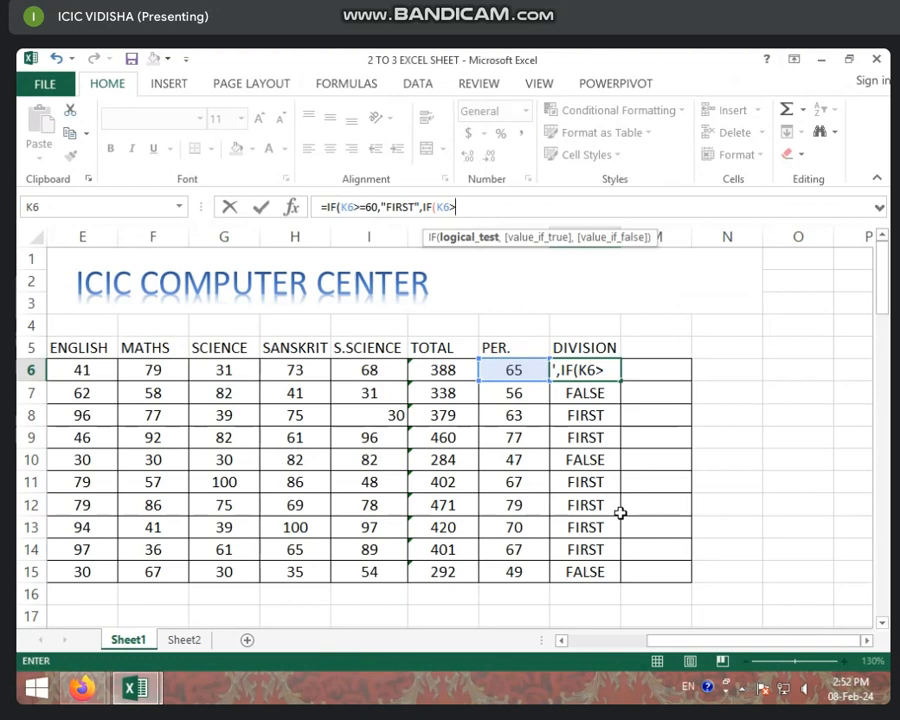
text(=)
text(45)
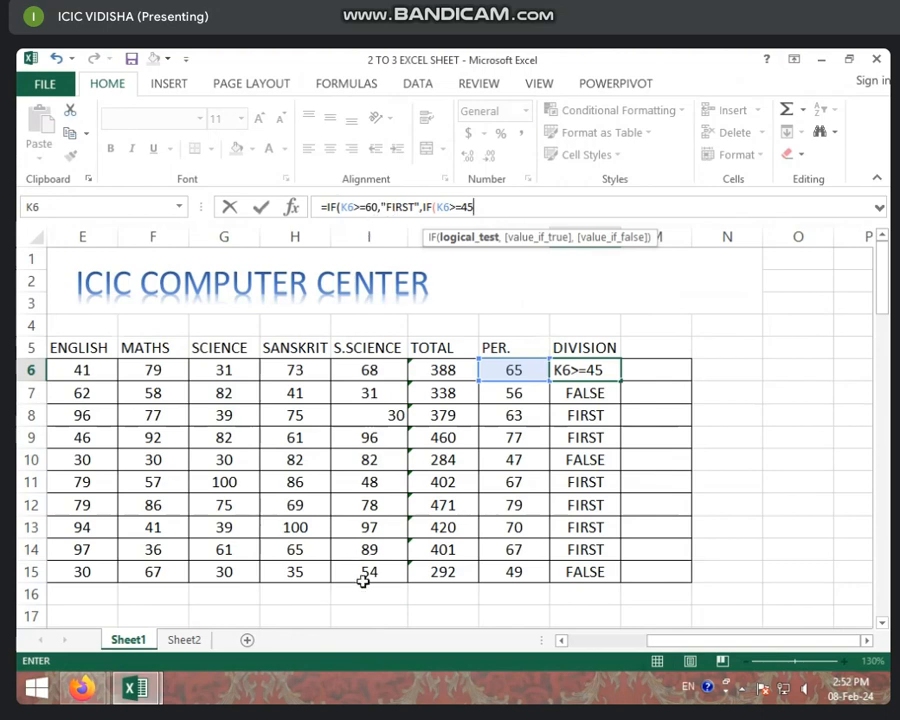
text(,")
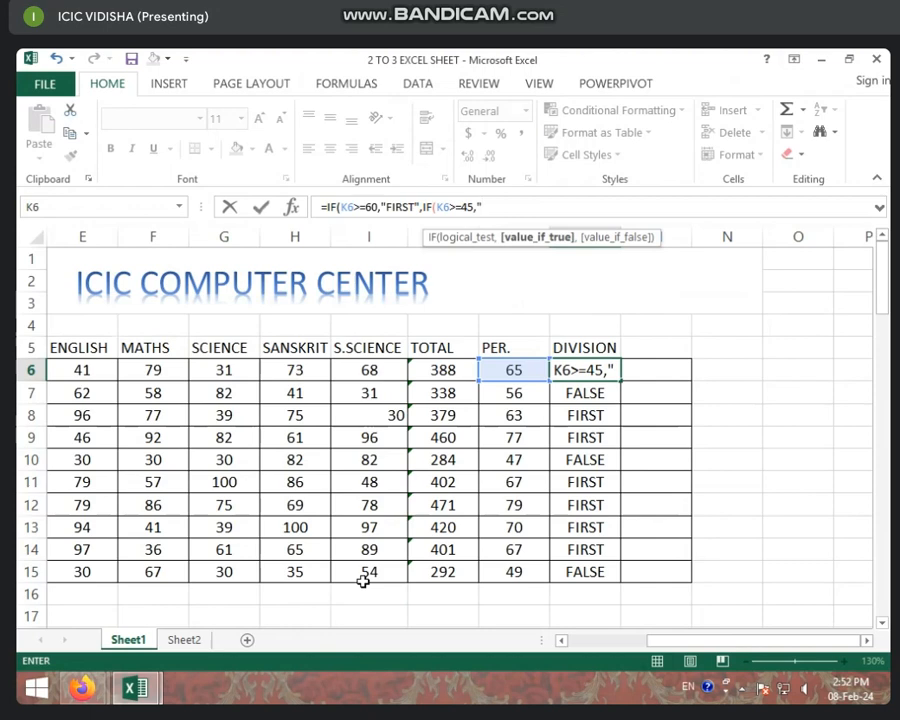
text(SECO)
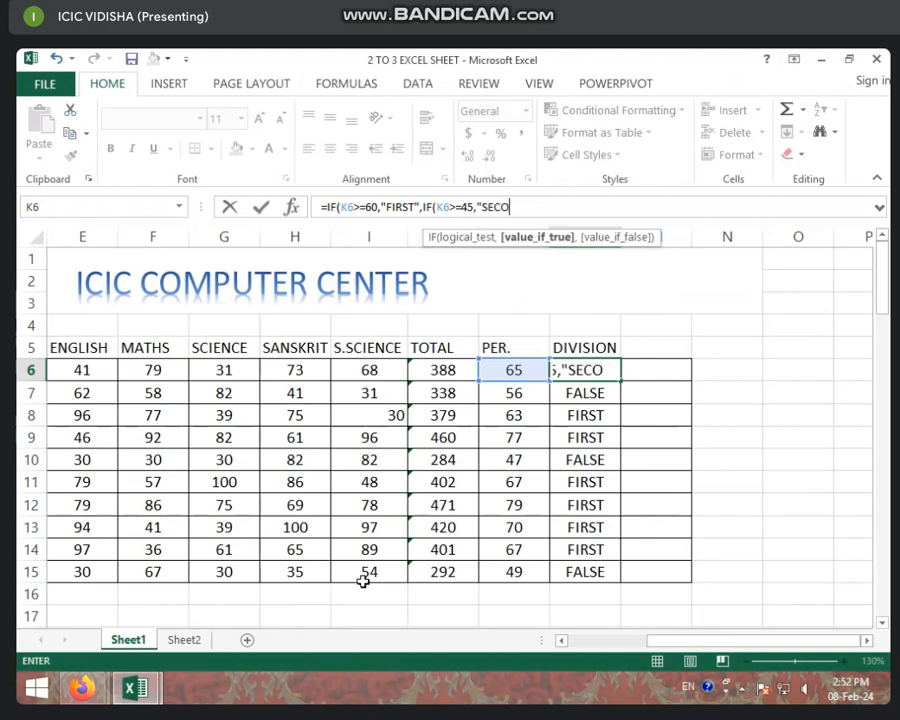
text(ND")
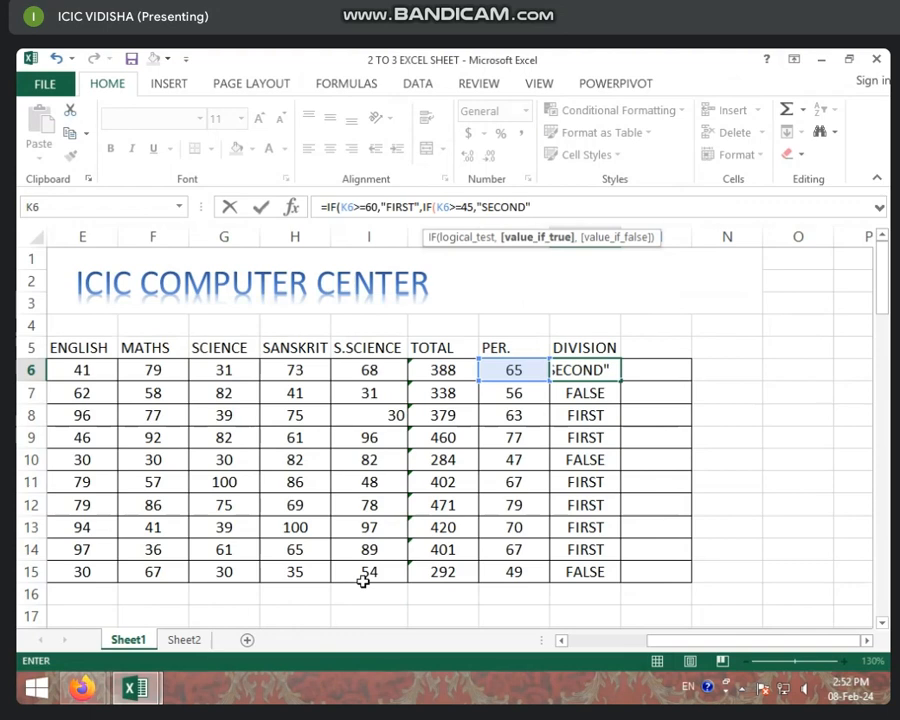
text(,)
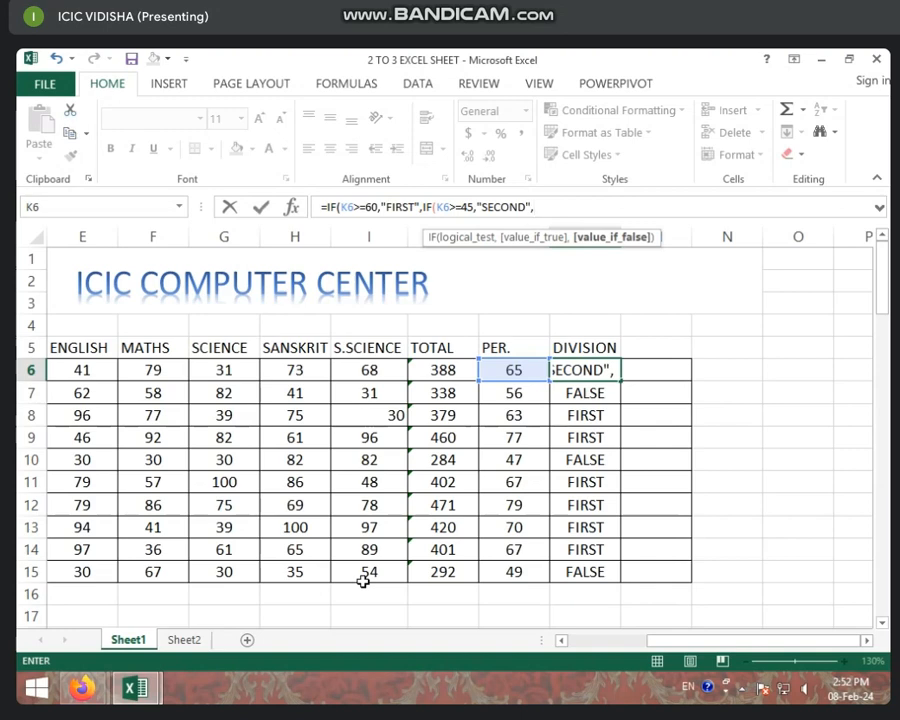
text(IF)
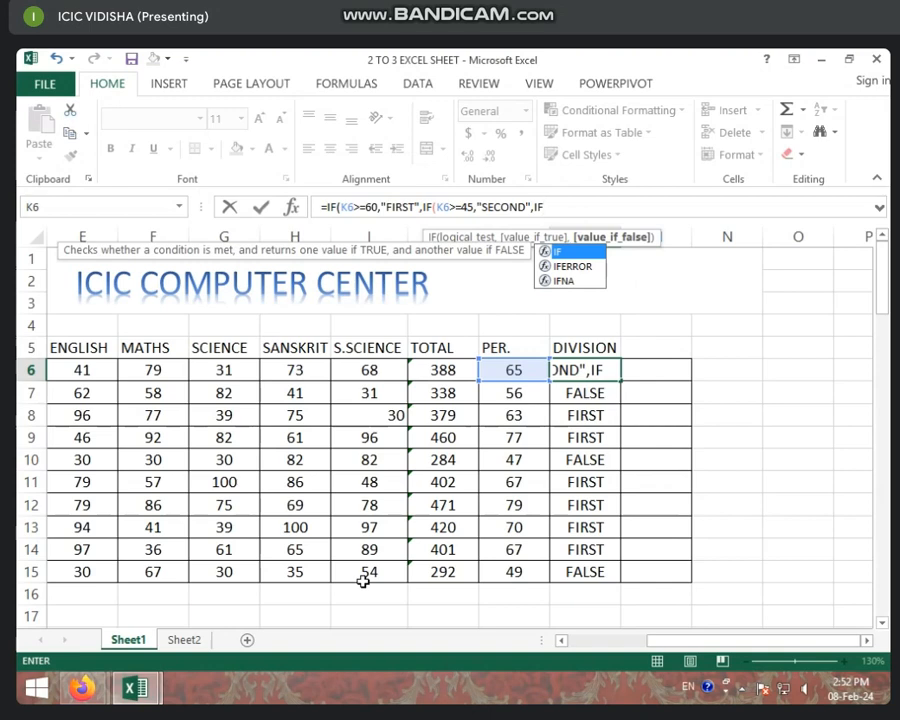
text(()
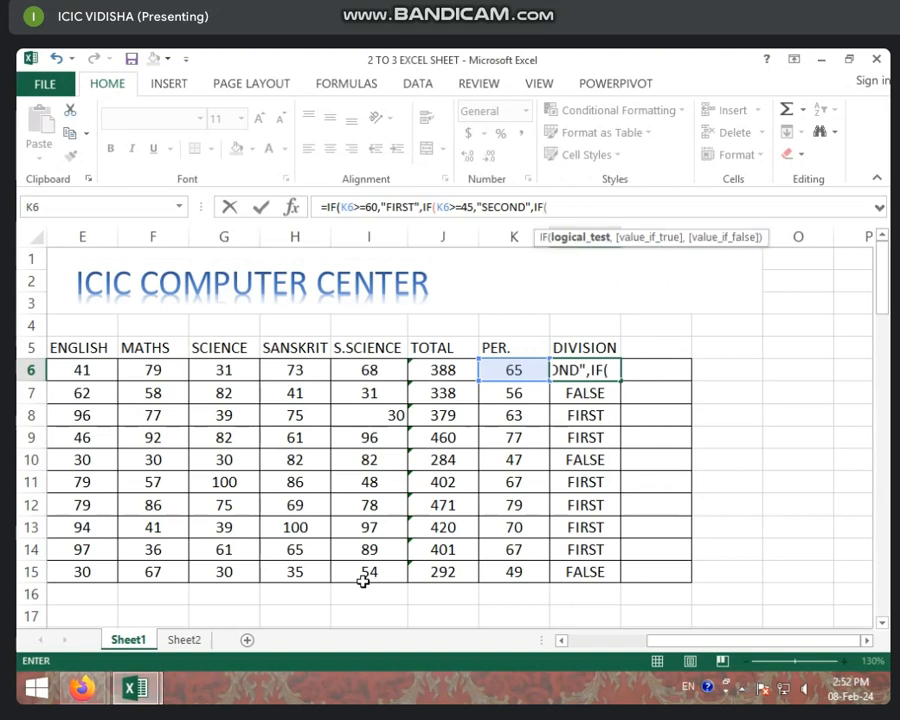
- Nest a third IF in the L6 formula that tests K6>=33 and returns "THIRD" when true
click(502, 370)
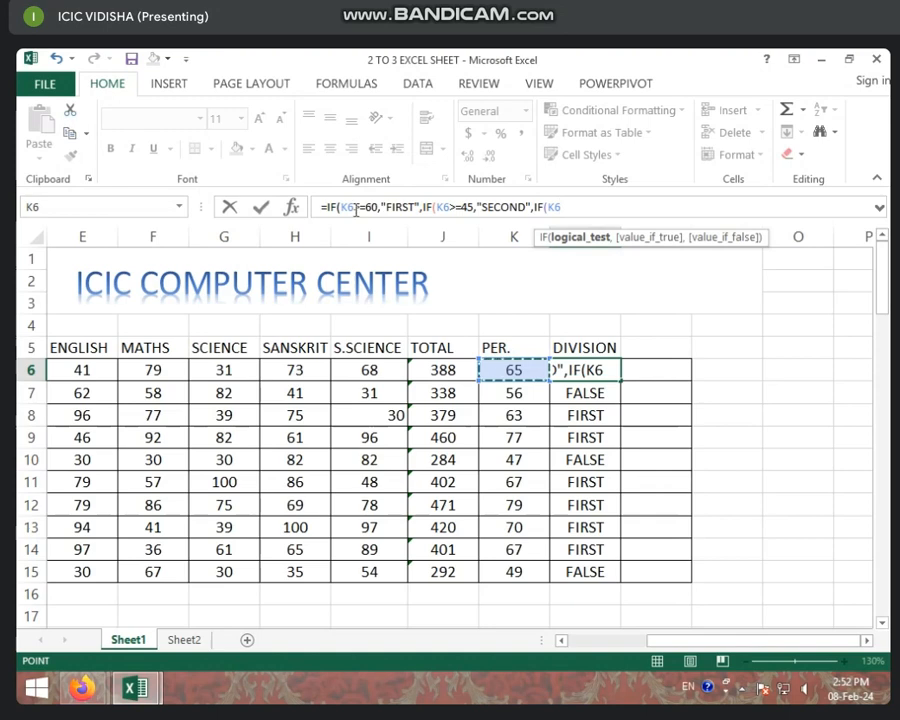
text(>)
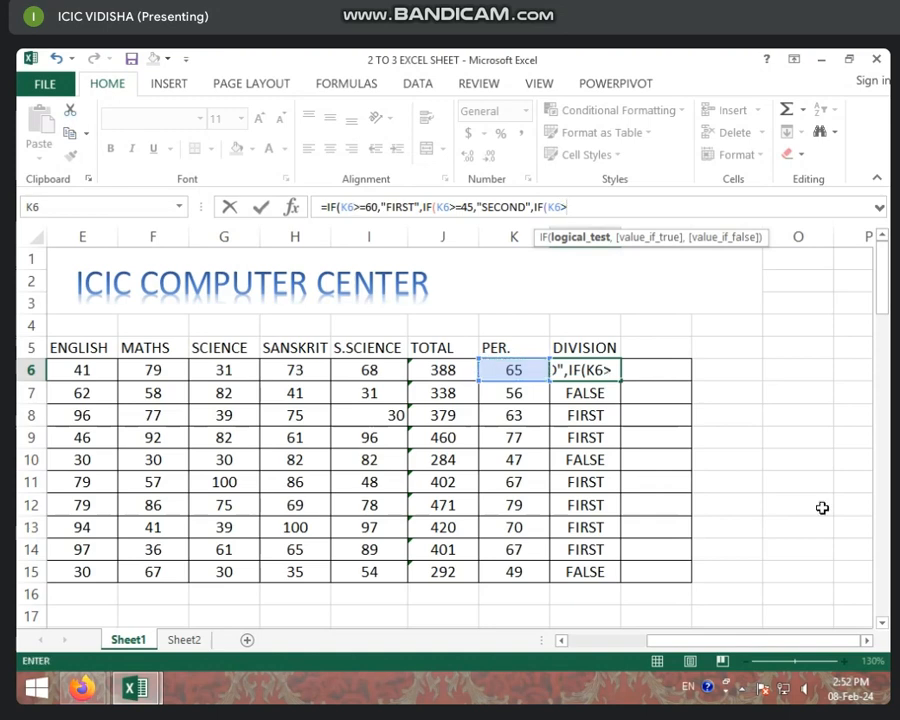
text(=33)
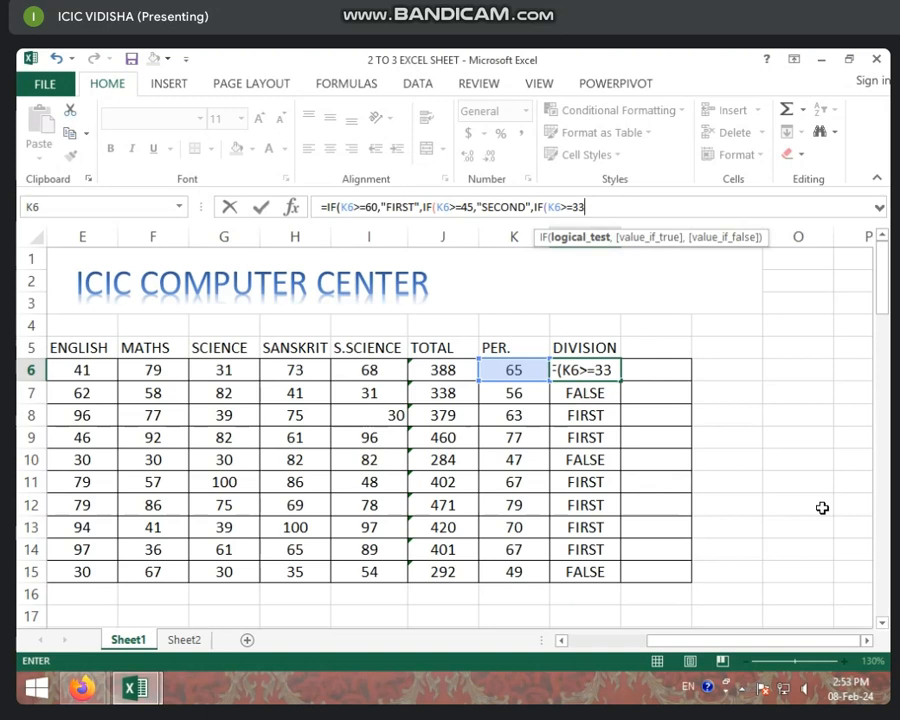
text(,)
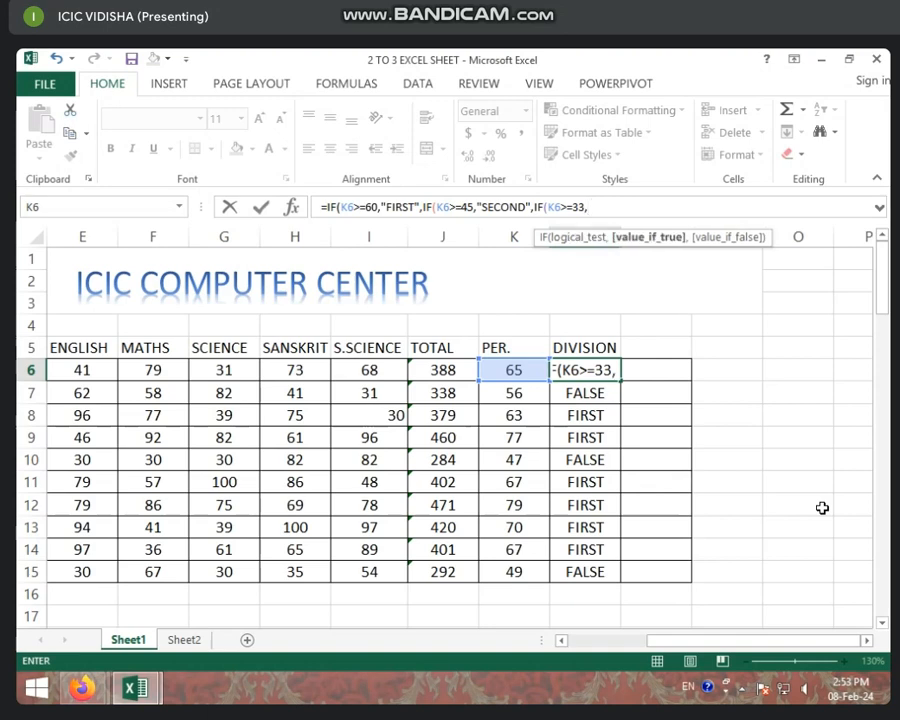
text(")
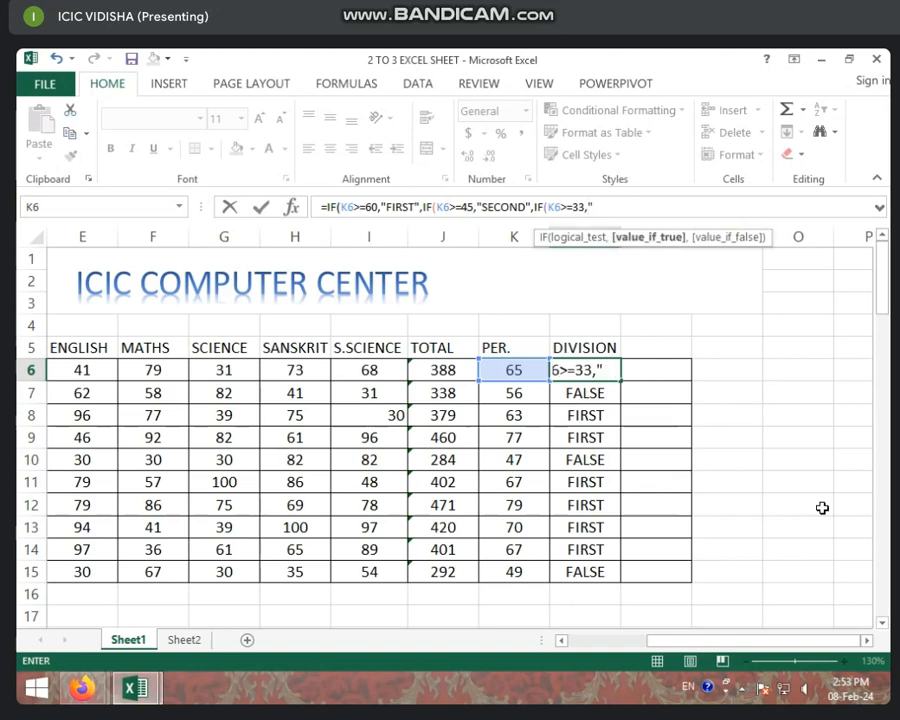
text(THIRD)
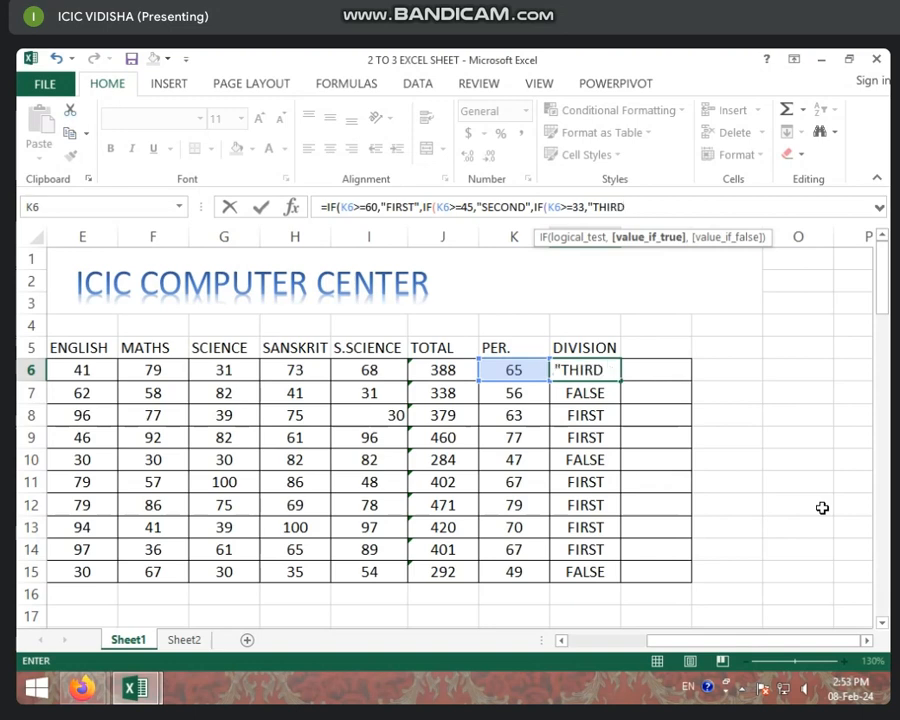
text(",)
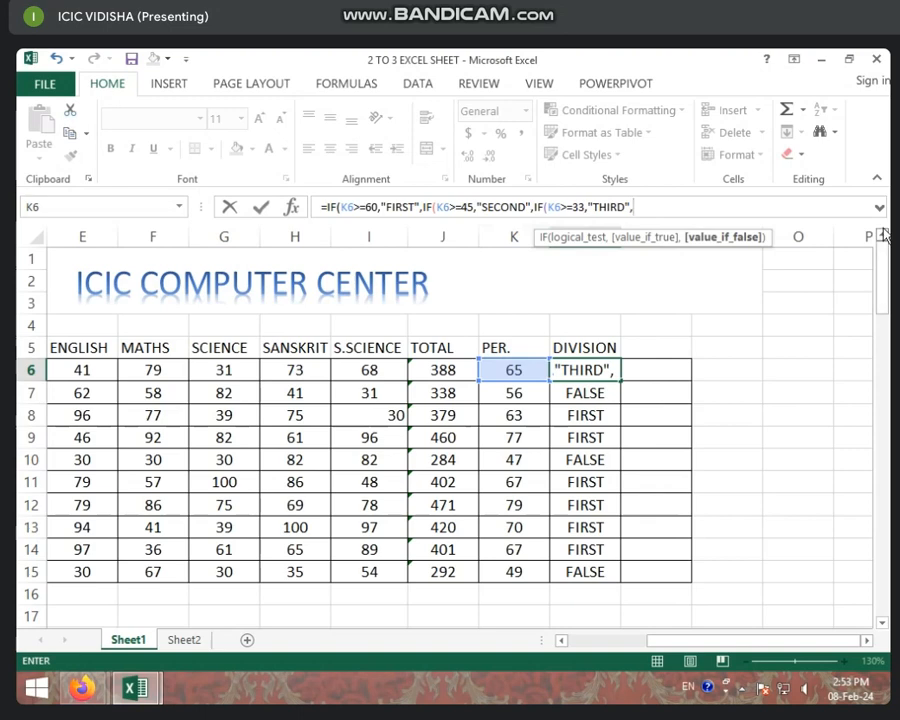
- Add "FAIL" as the final false result, close all three IF functions and enter the formula in L6
text(")
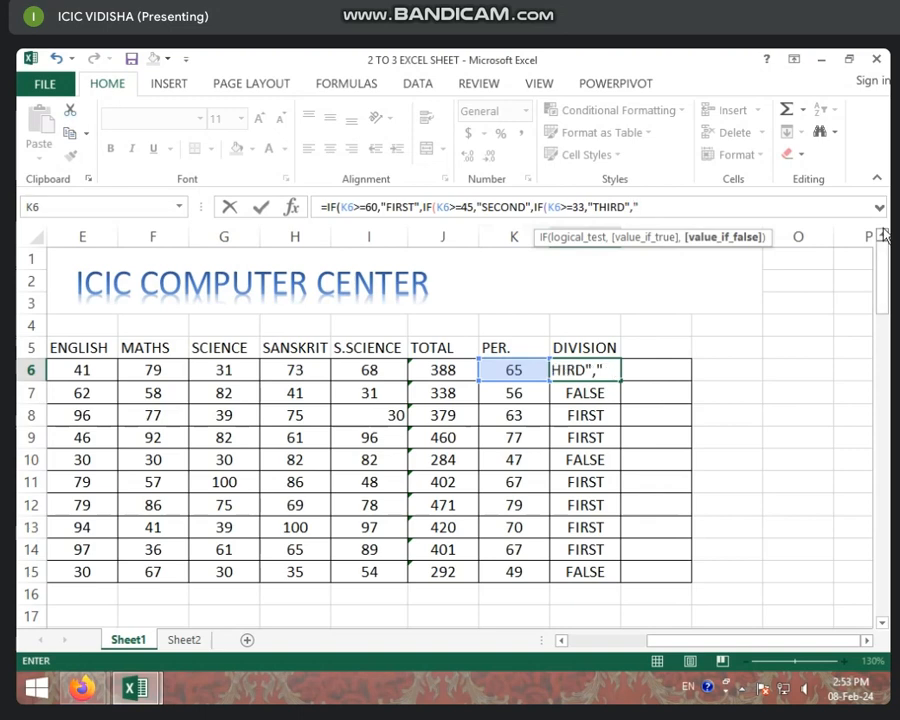
text(FAIL)
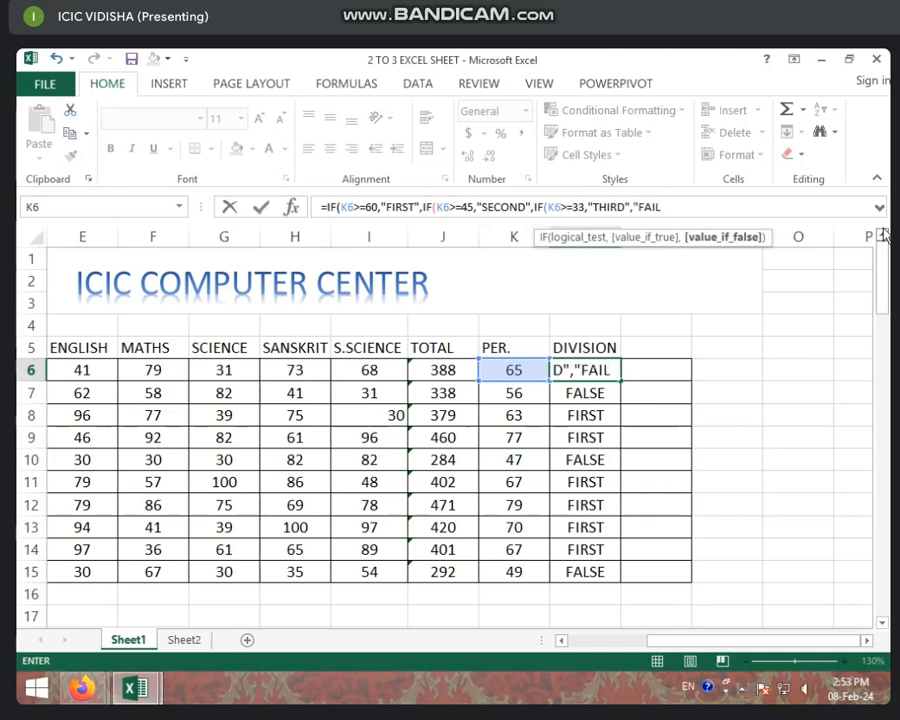
text(")
text())))
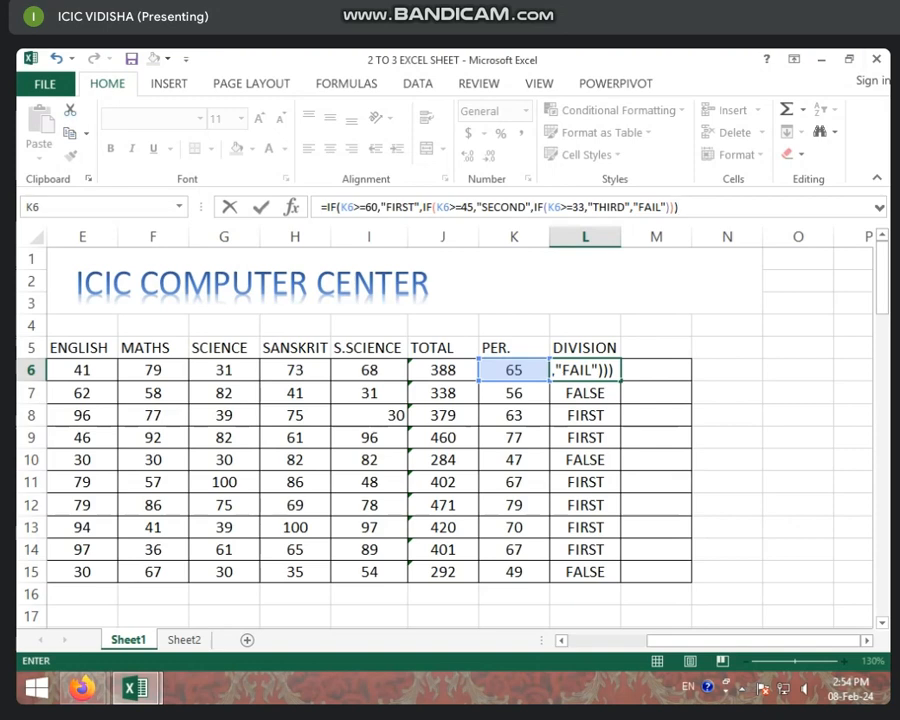
key(Return)
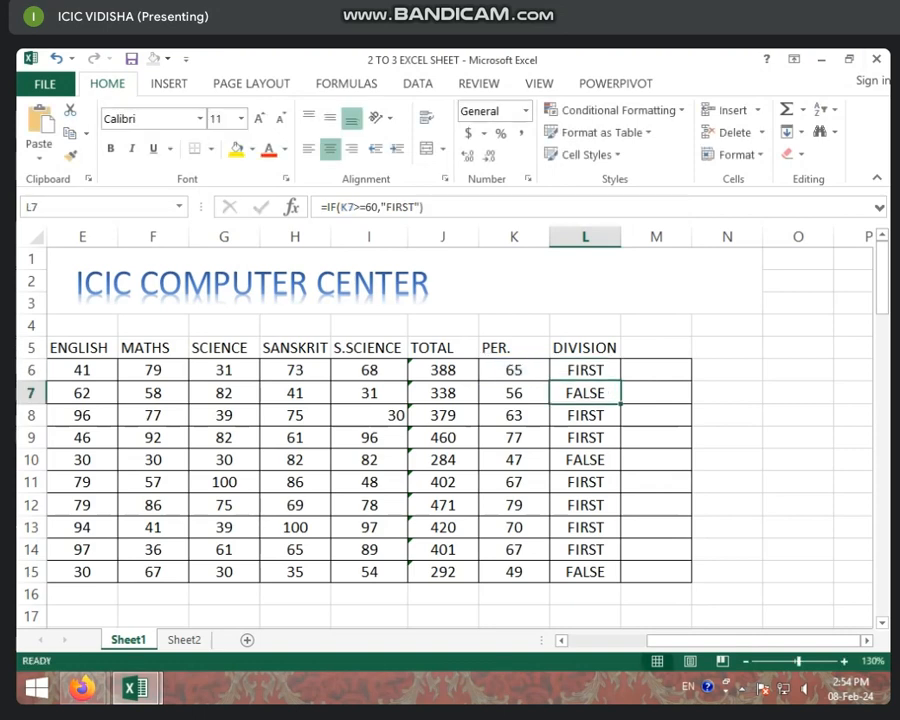
- Fill the nested IF formula from L6 down the DIVISION column to L15
click(575, 368)
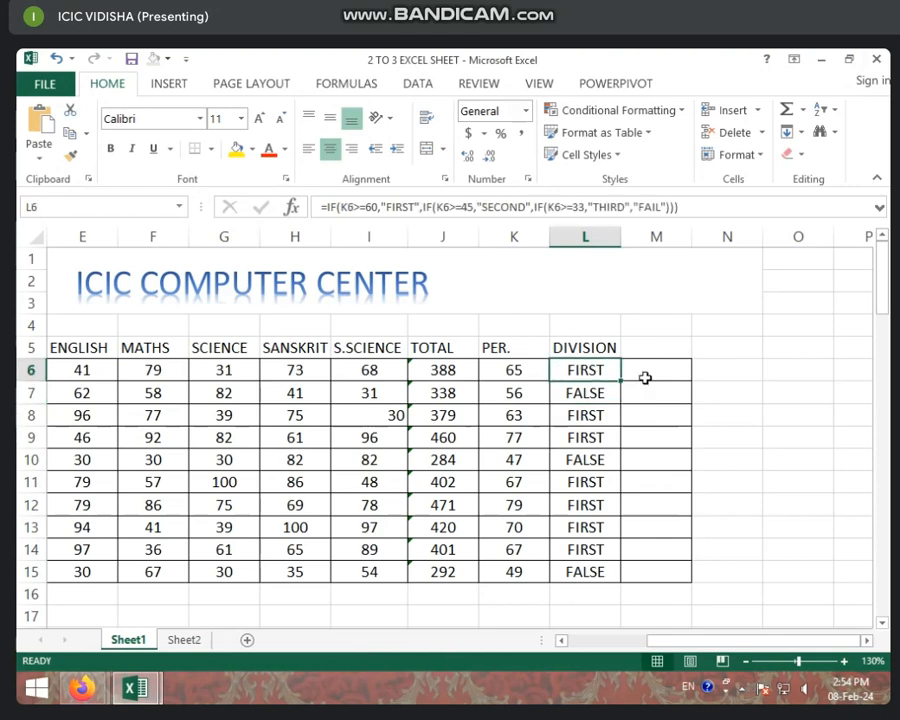
click(594, 393)
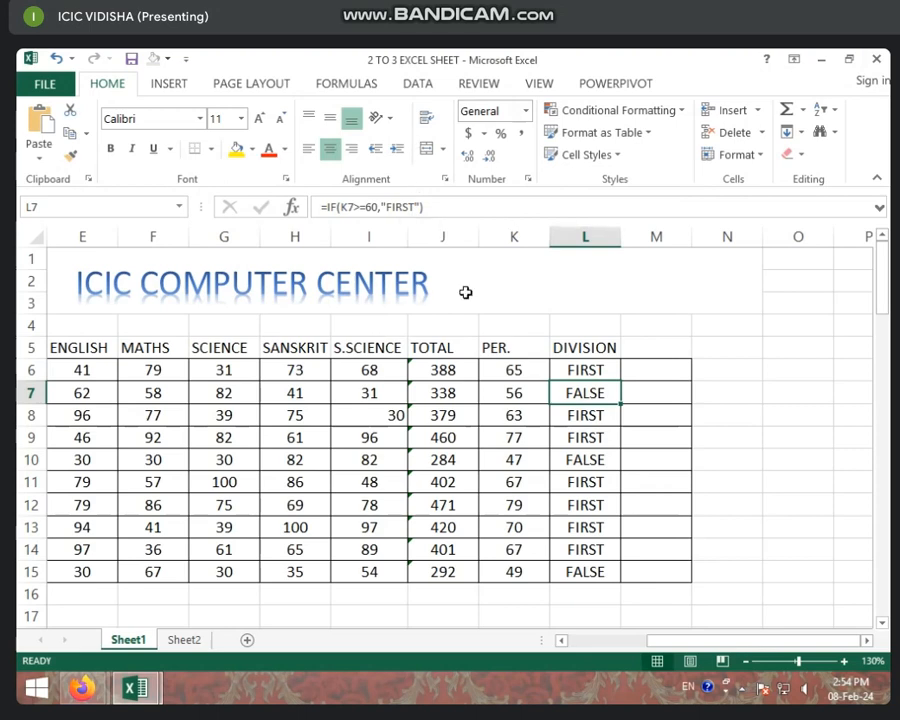
click(605, 372)
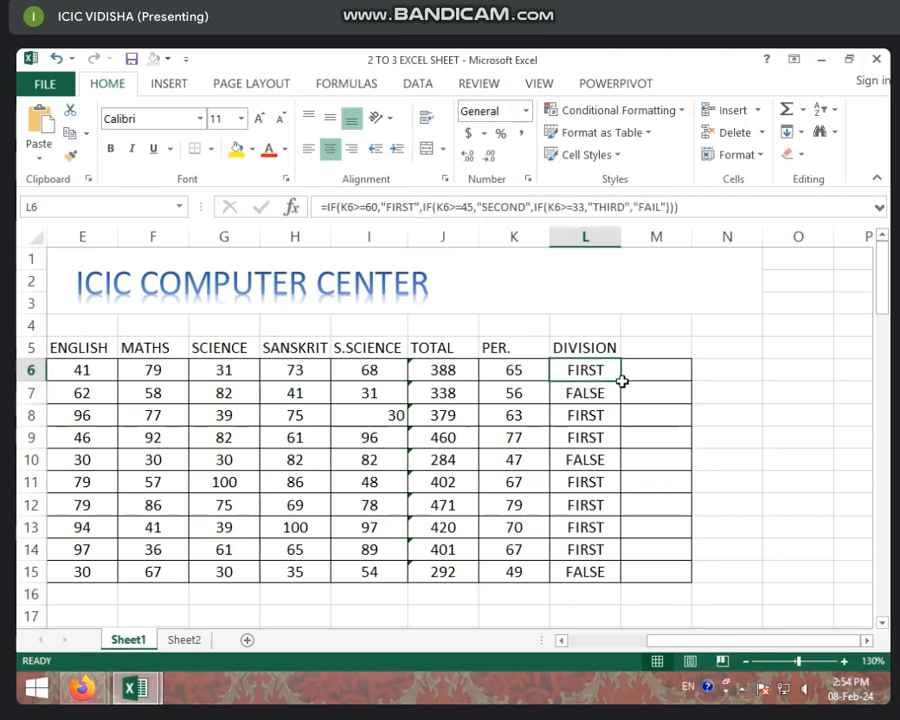
drag(621, 381, 632, 575)
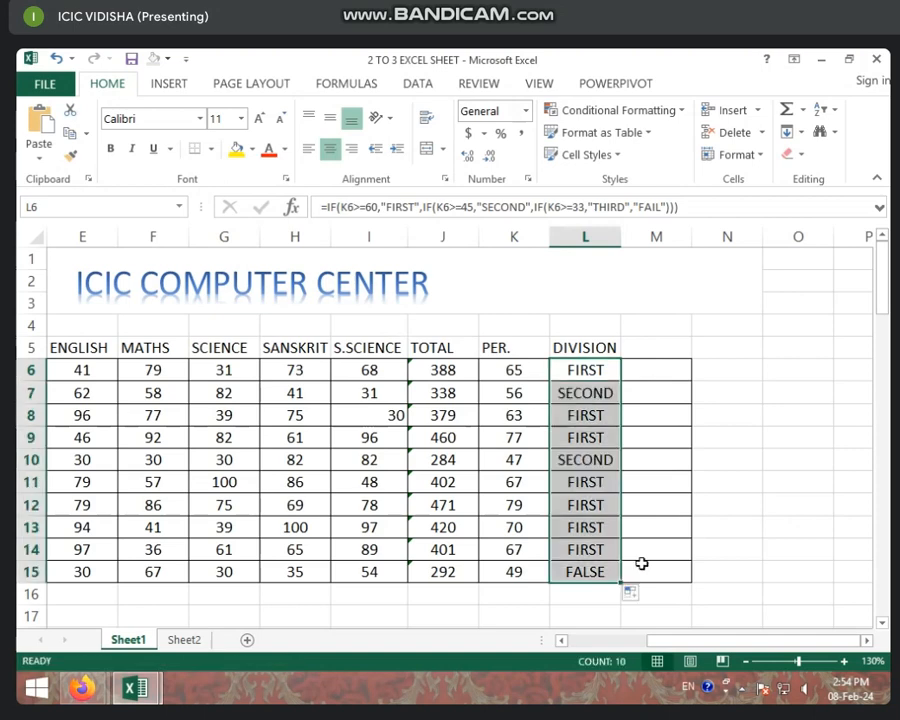
click(595, 394)
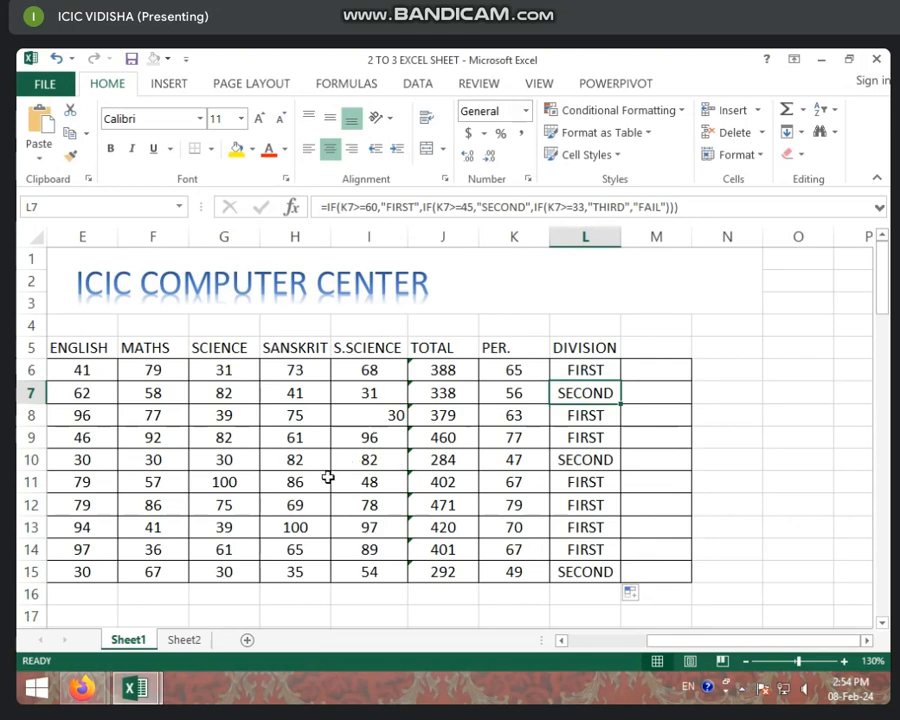
- Set the SANSKRIT mark in row 13 to 30
click(311, 528)
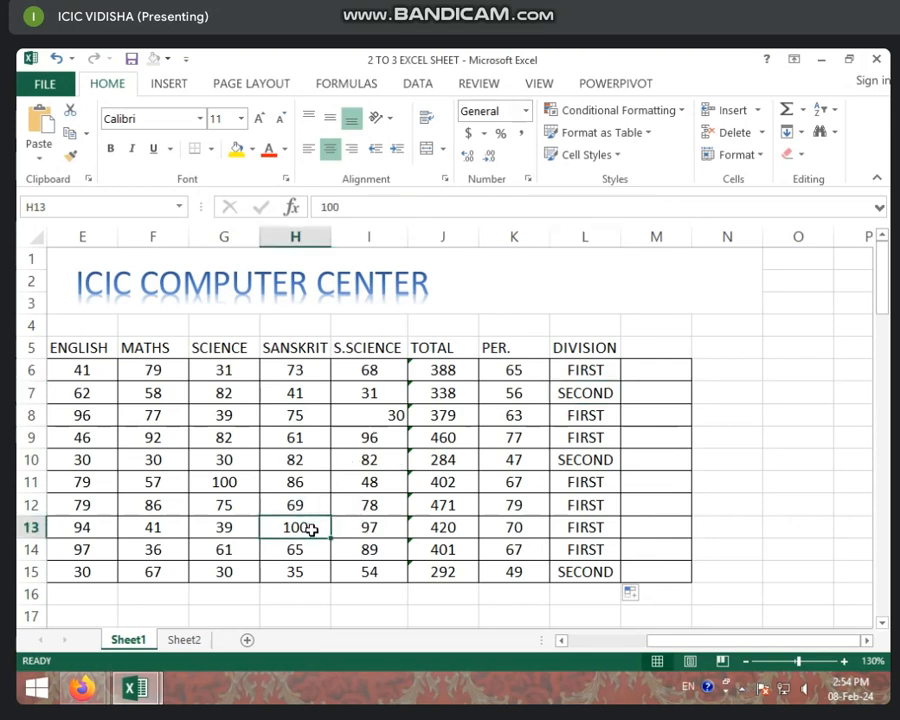
text(30)
key(Tab)
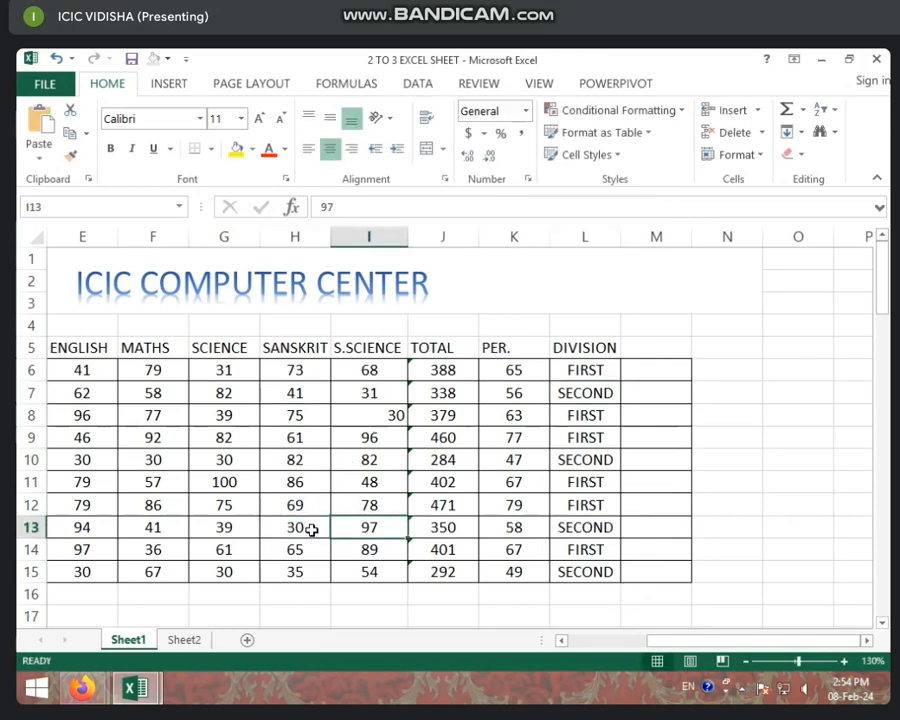
key(Tab)
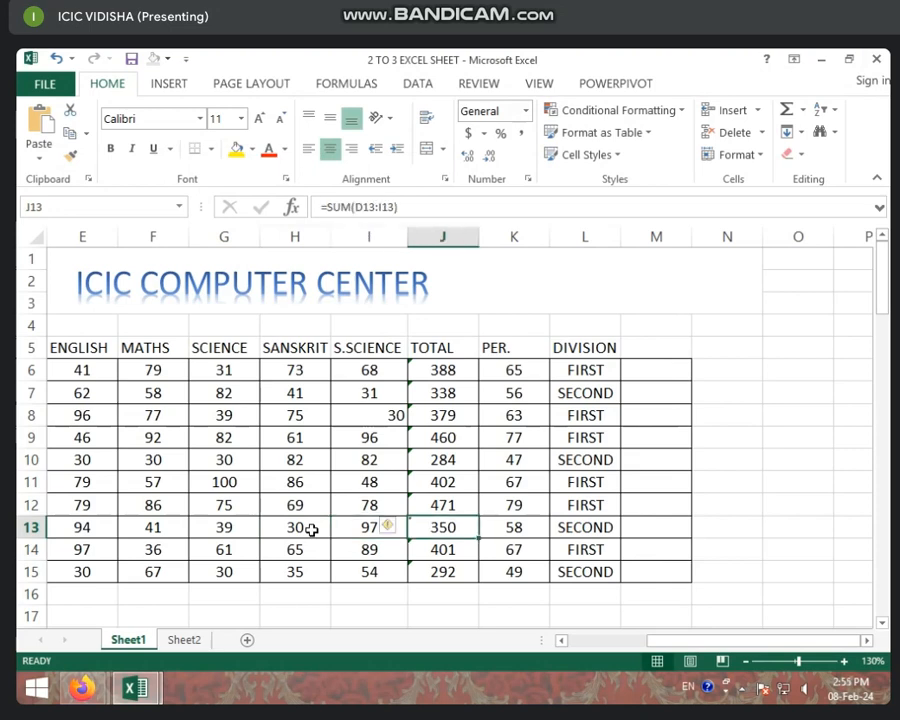
- Set the S.SCIENCE mark in row 13 to 30
key(Down)
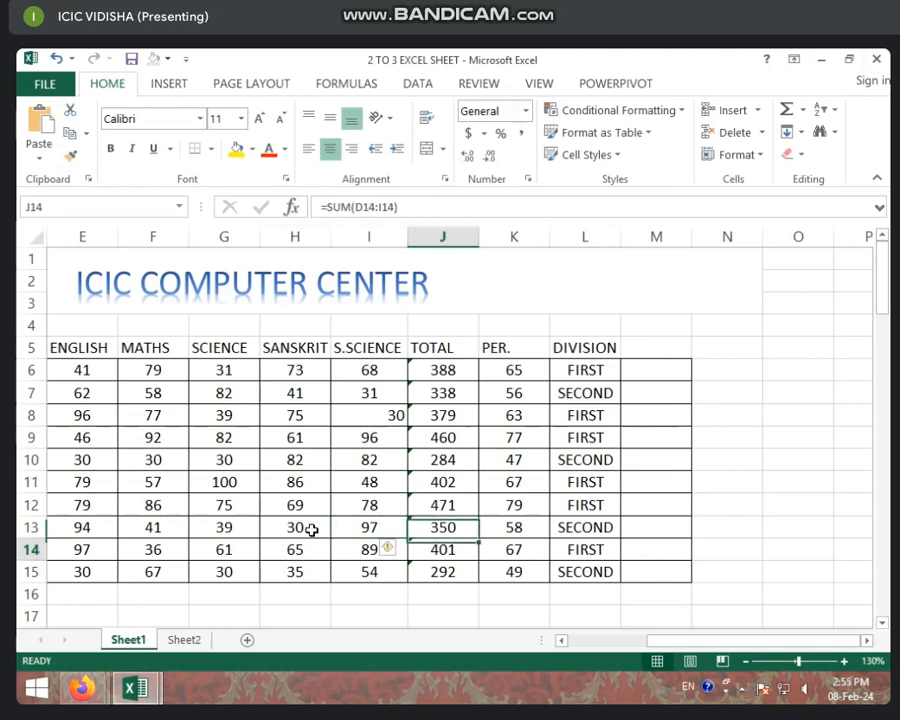
key(Left)
key(Up)
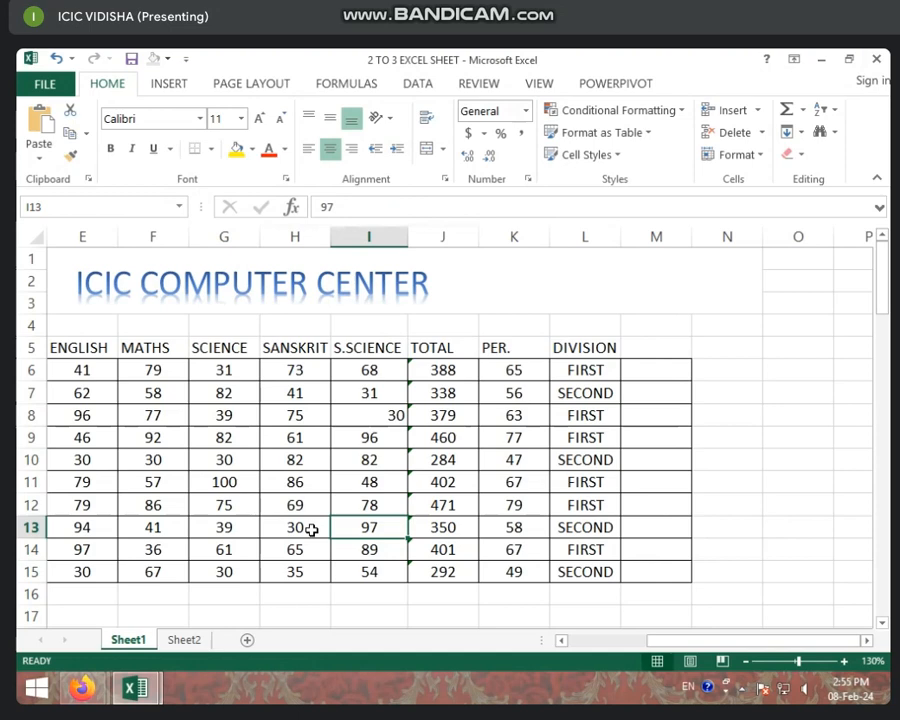
text(30)
key(Tab)
key(Left)
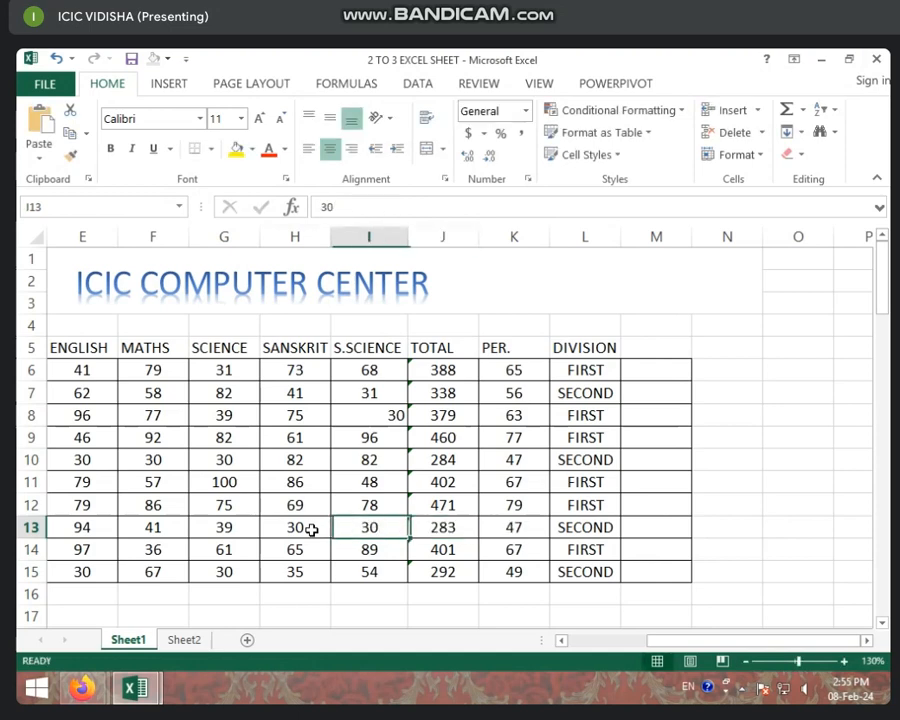
- Set the ENGLISH mark in row 13 to 30
key(Up)
key(Down)
key(Left)
key(Left)
key(Left)
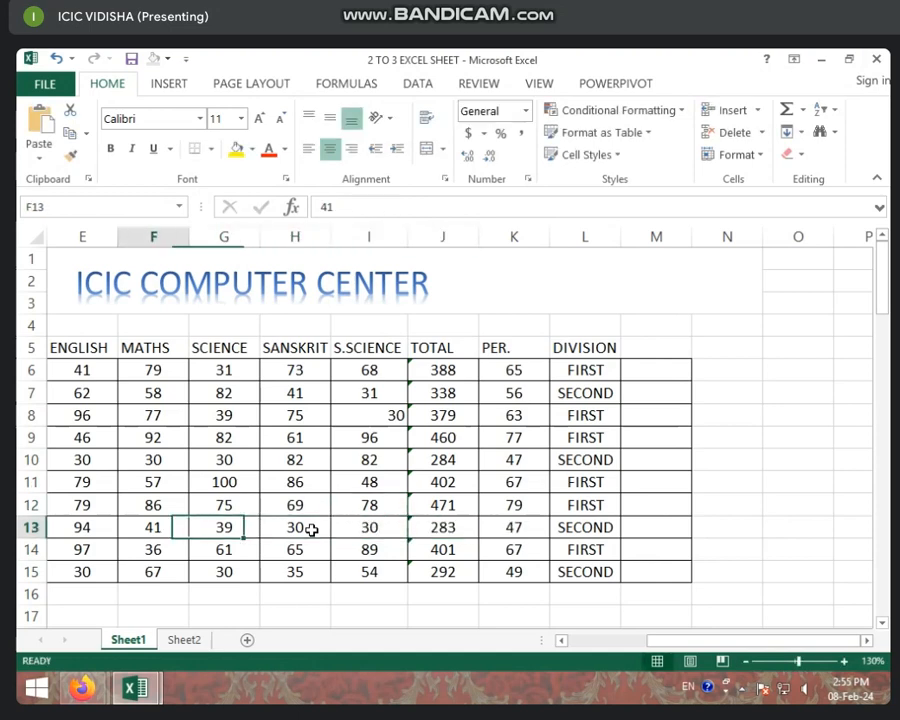
key(Left)
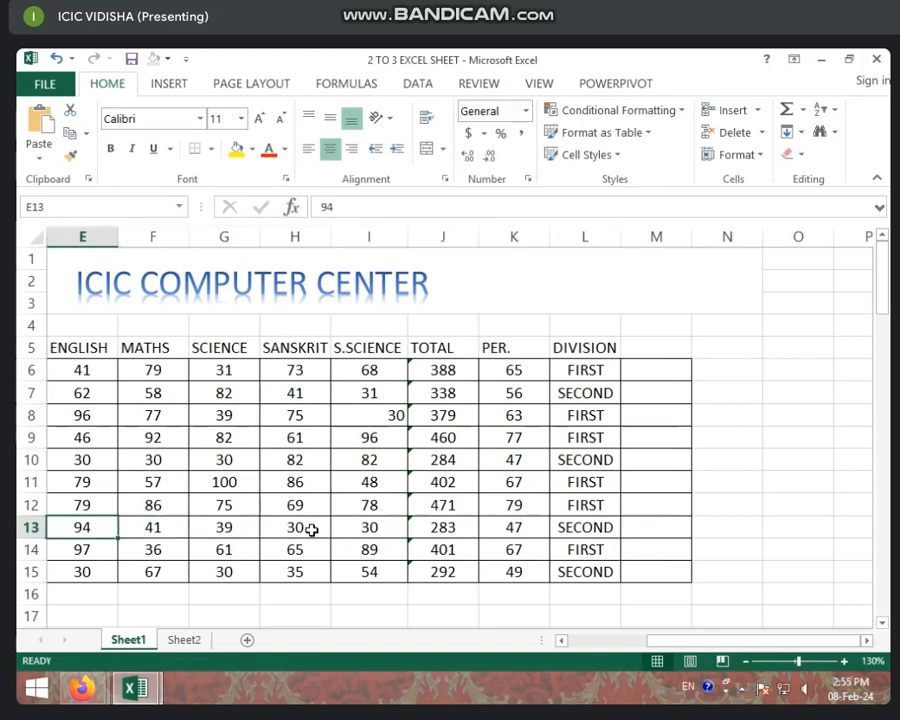
text(30)
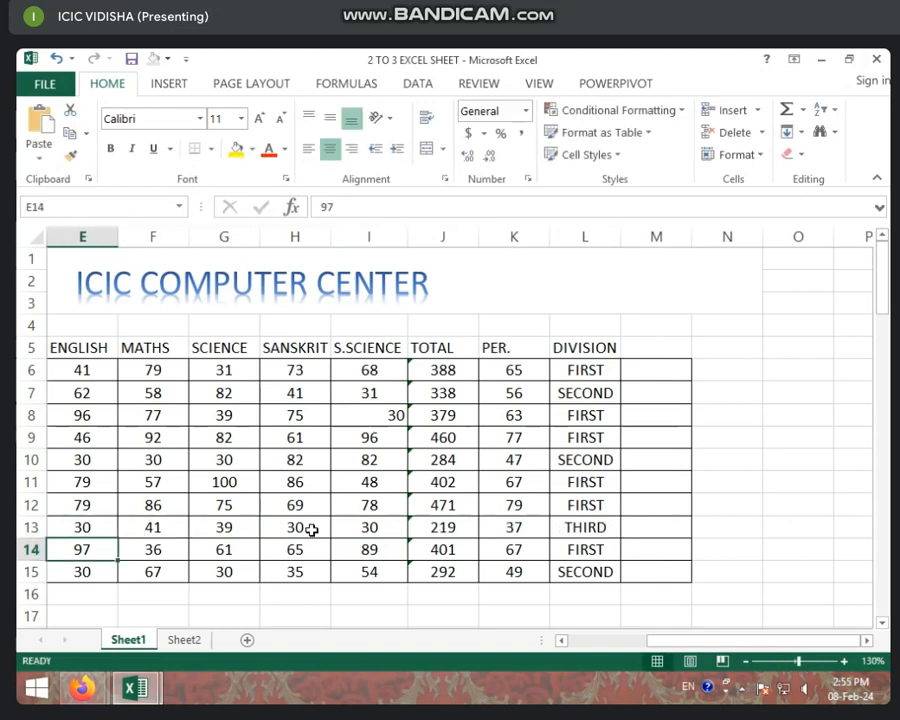
- Set the SCIENCE mark in row 13 to 30
key(Up)
key(Left)
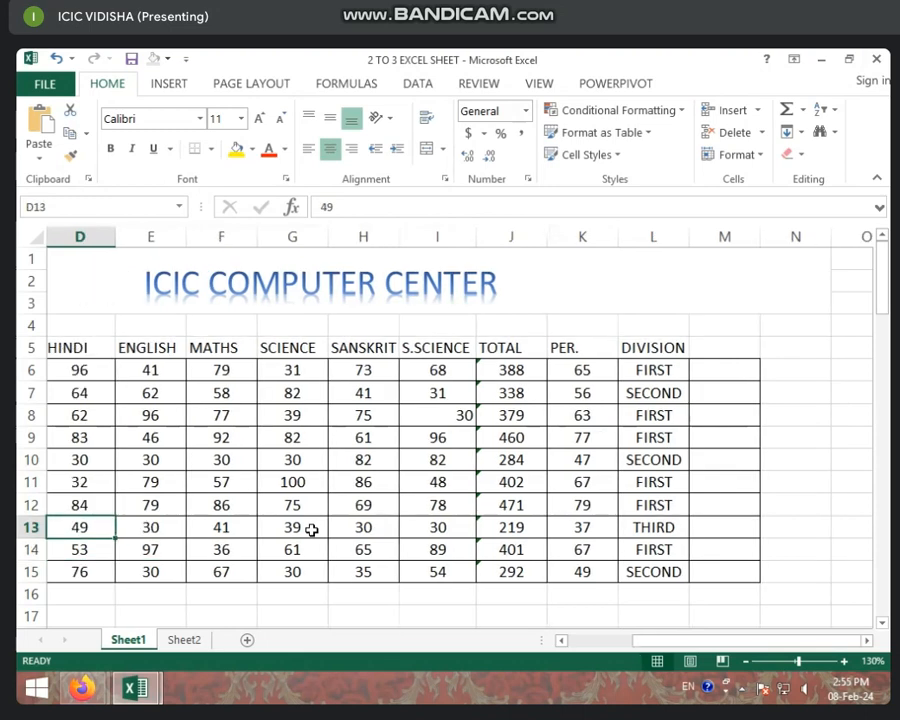
key(Left)
key(Right)
key(Right)
key(Right)
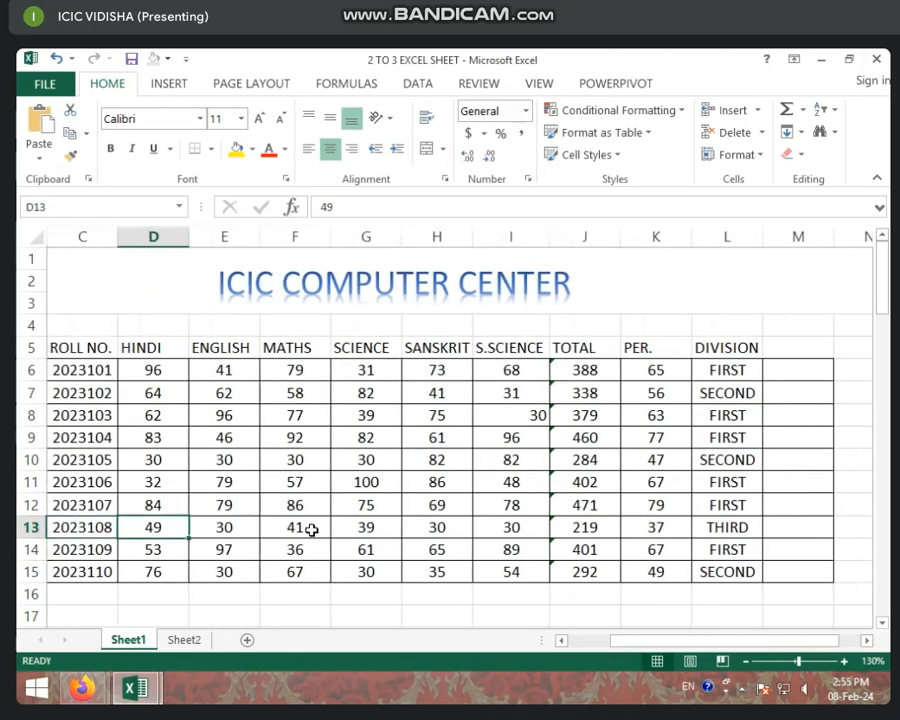
key(Right)
key(Right)
key(Right)
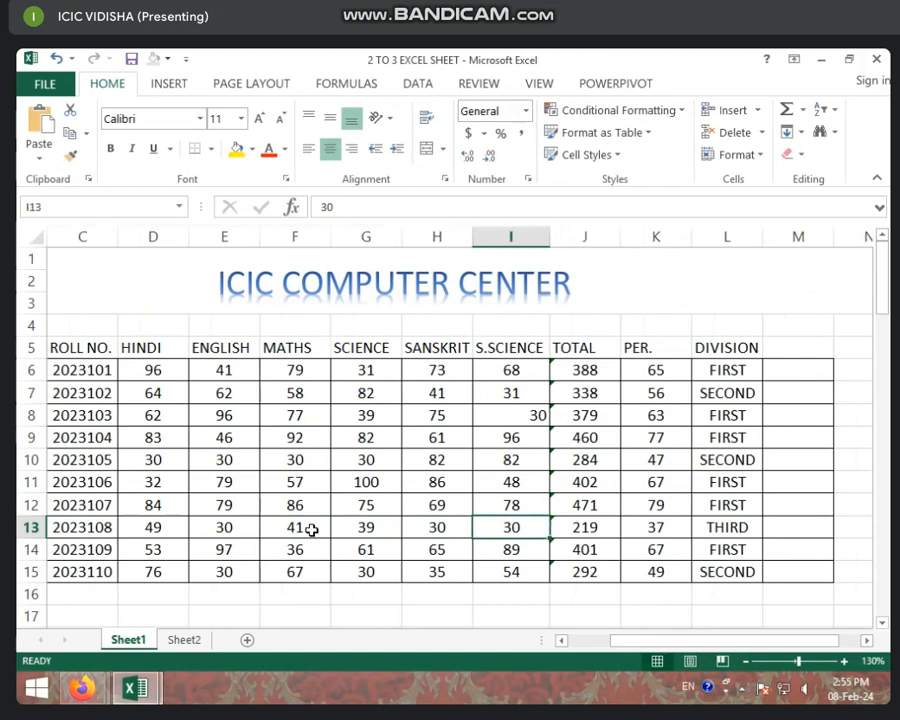
key(Left)
key(Left)
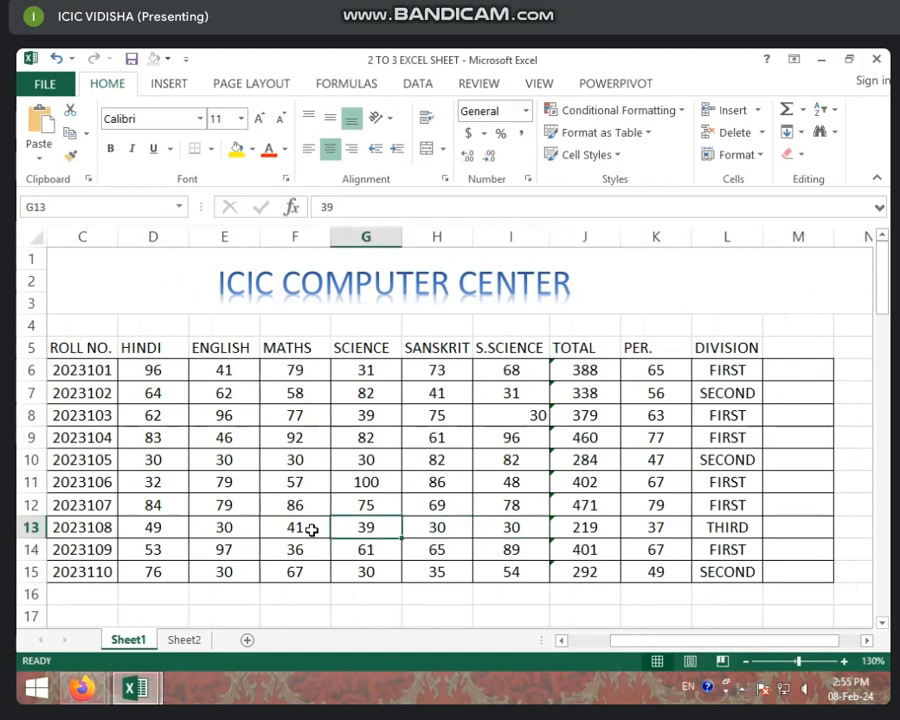
text(30)
key(Left)
key(Left)
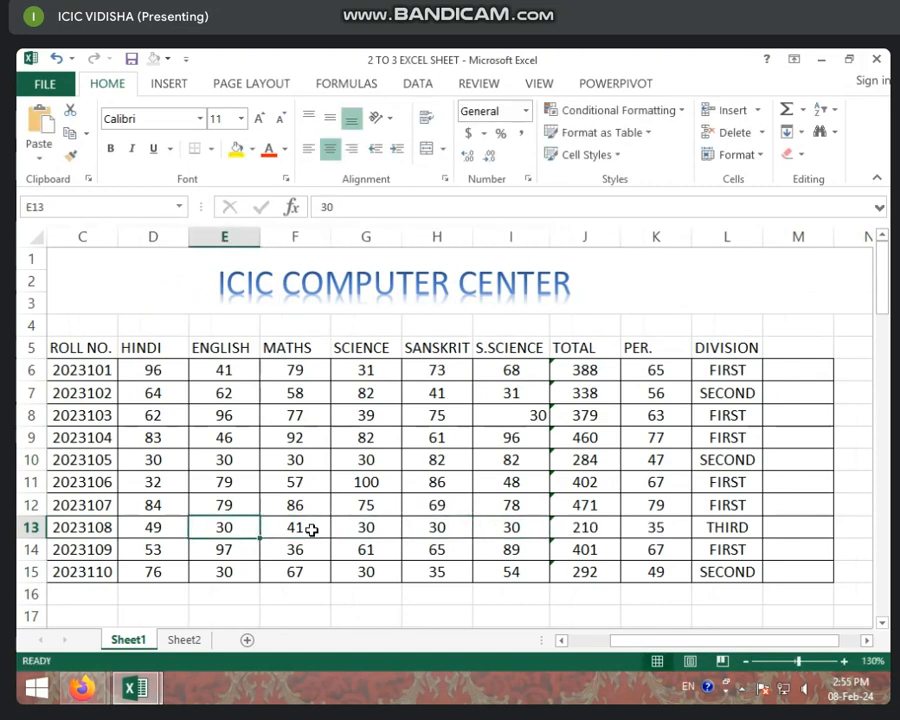
- Set the HINDI mark in row 13 to 23
key(Left)
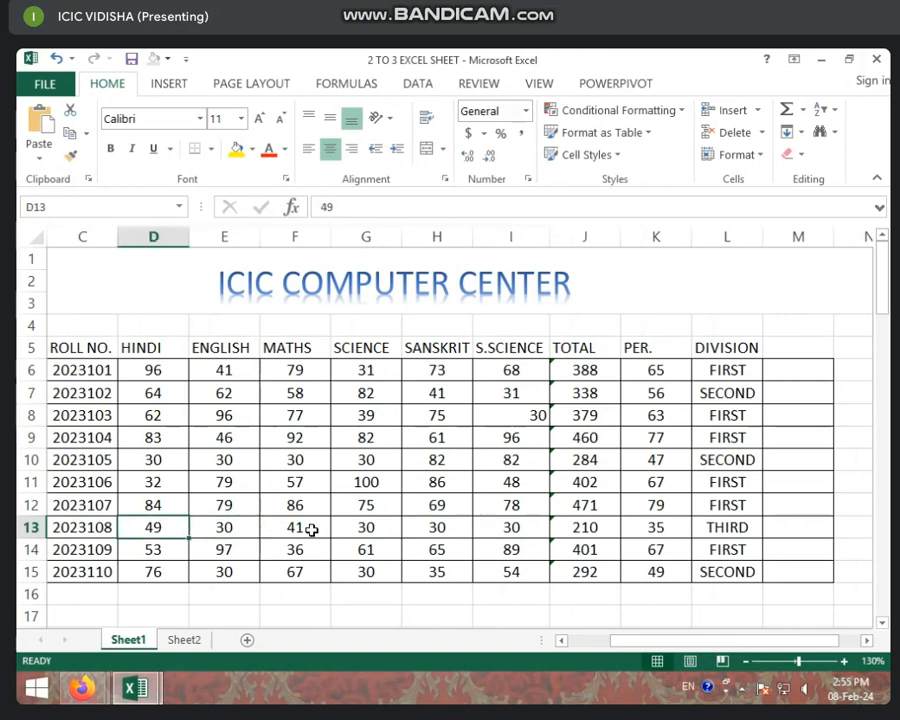
text(23)
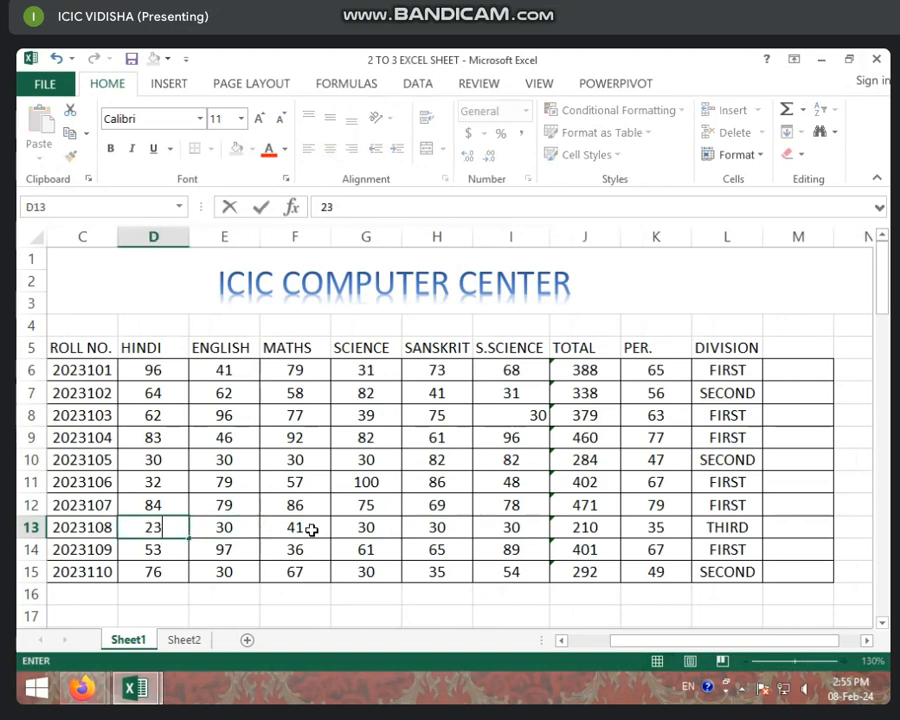
key(Return)
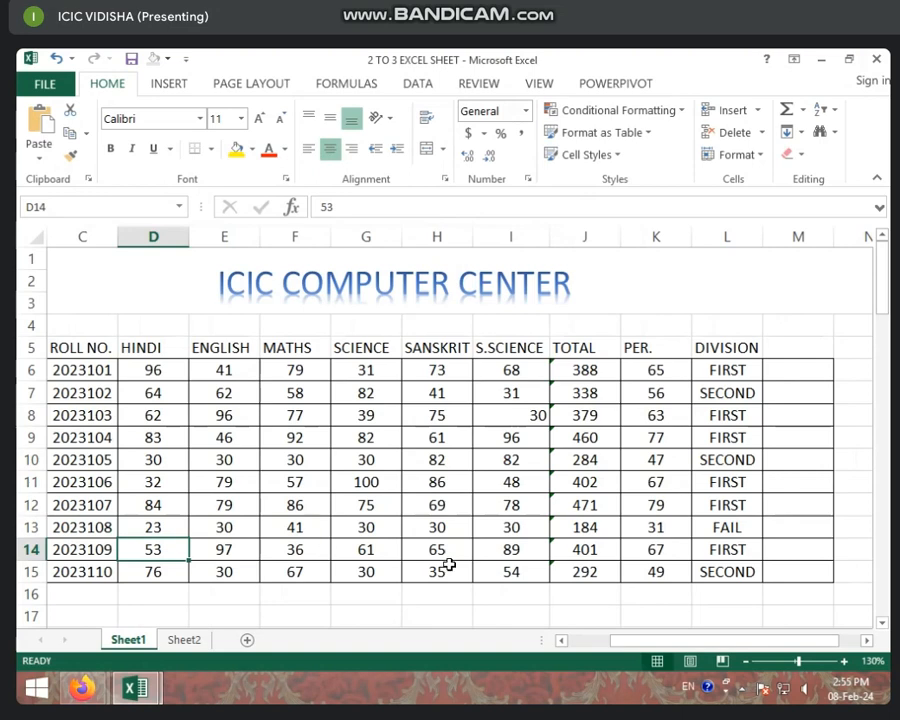
- Examine the percentage formula in K13 and the nested IF formulas in the first rows of the DIVISION column
click(663, 533)
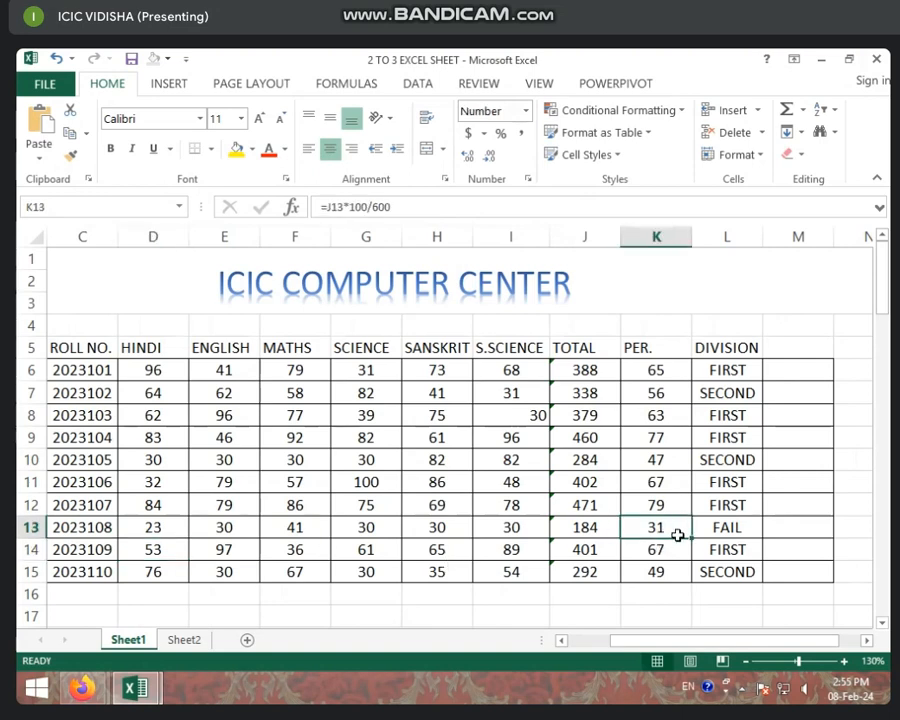
click(731, 377)
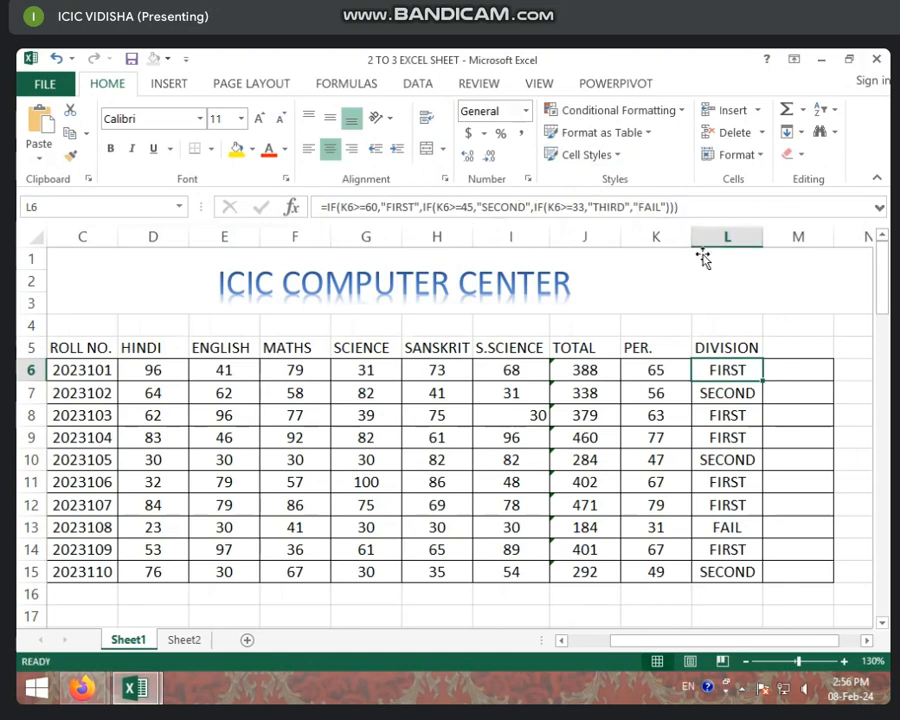
click(733, 410)
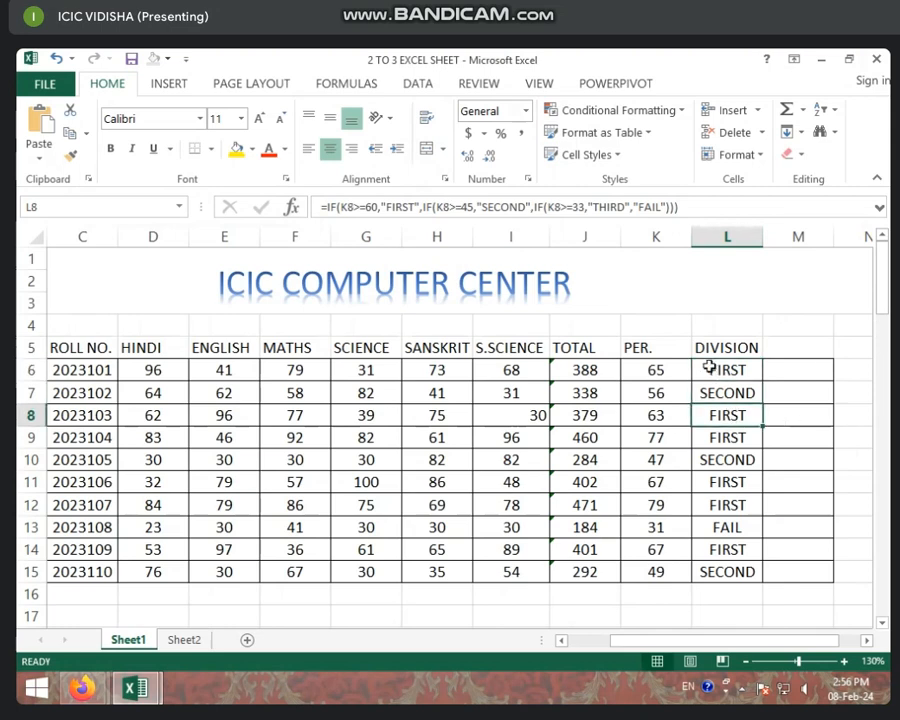
click(709, 368)
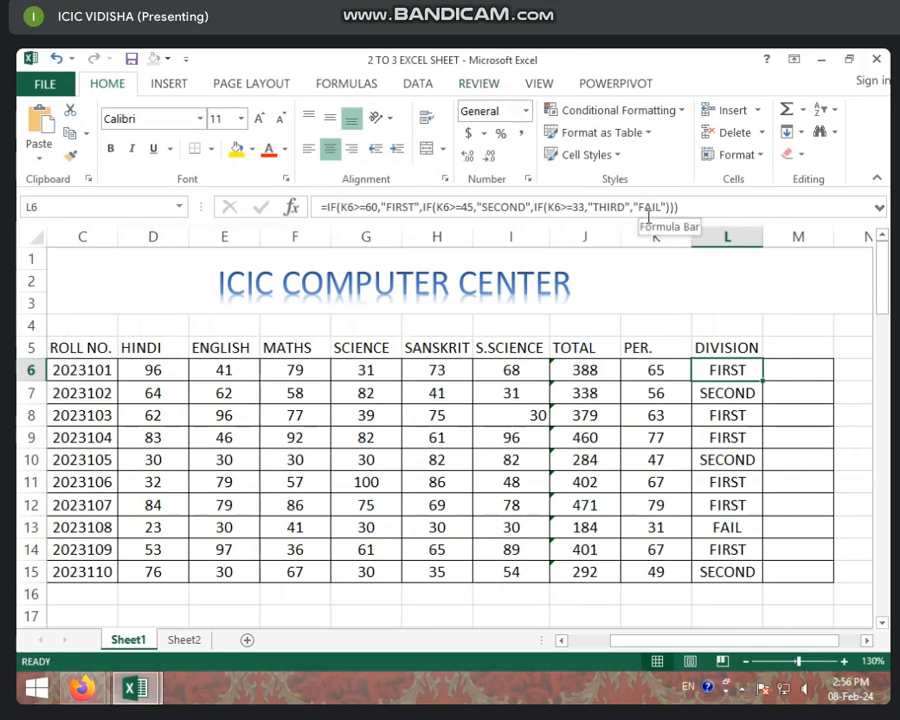
click(755, 393)
click(747, 372)
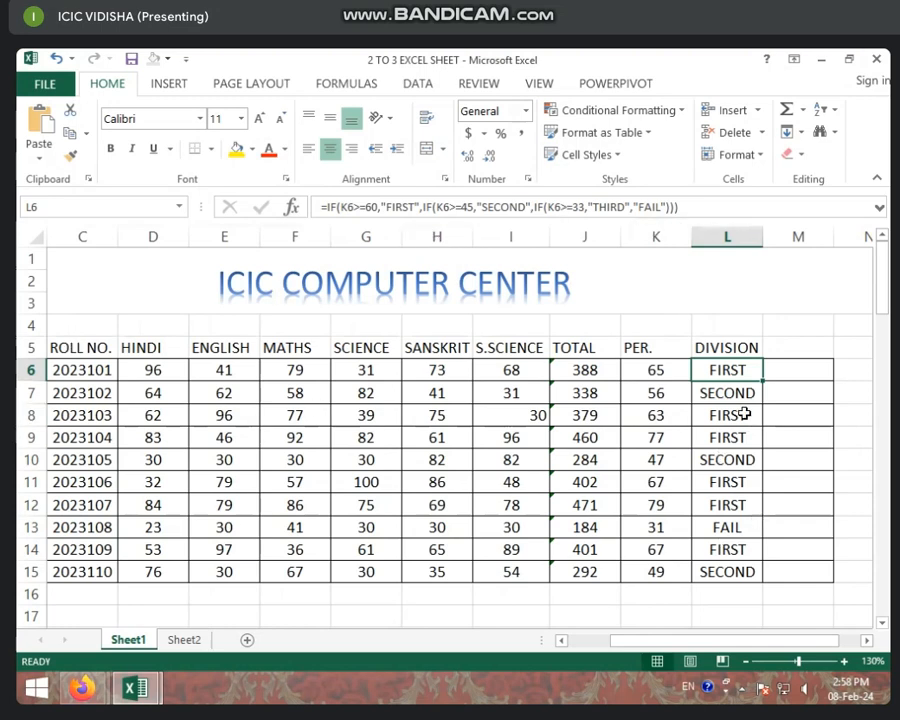
- Add the column heading GRADE in M5, beside DIVISION
click(803, 357)
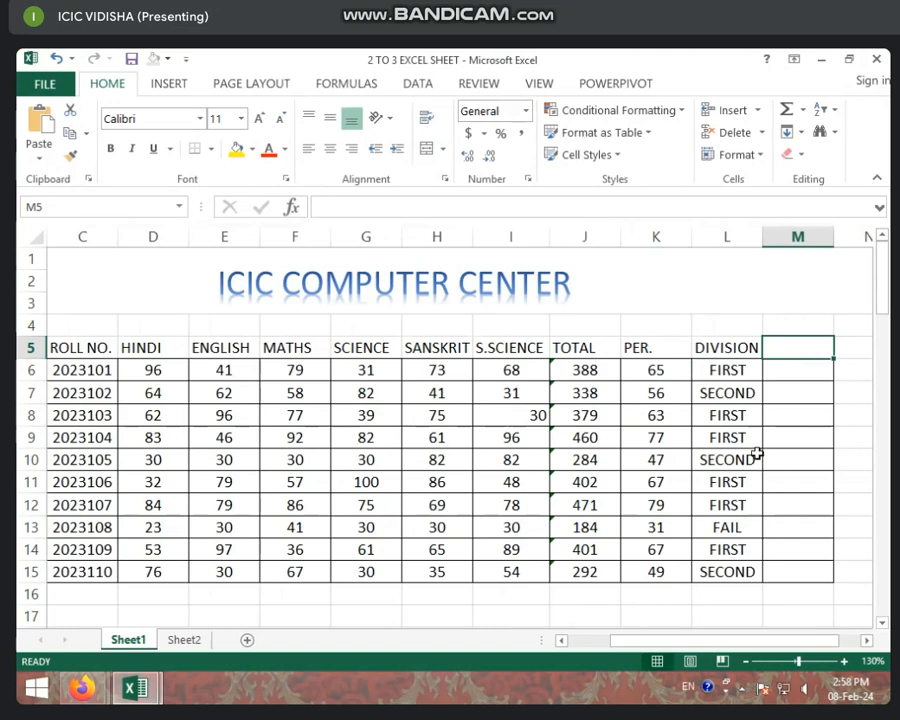
text(GRa)
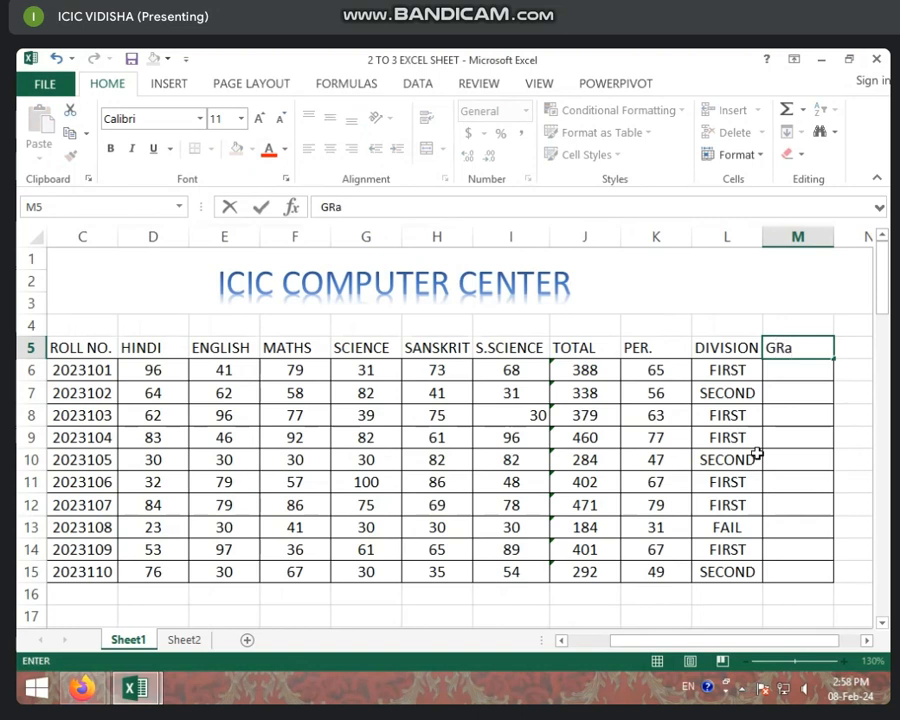
key(BackSpace)
text(ADE)
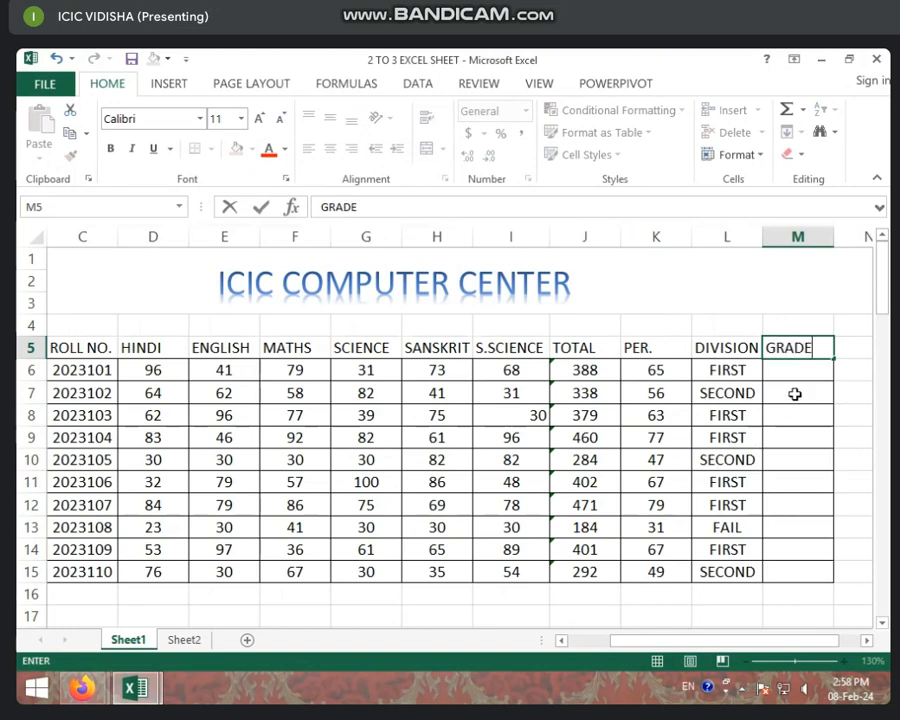
key(Return)
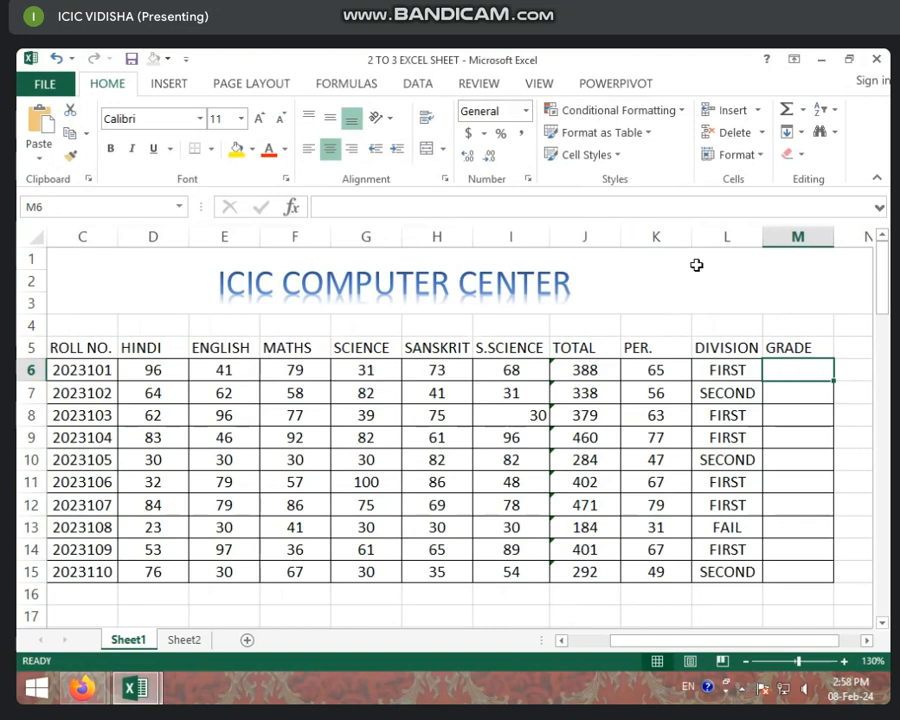
- Check the DIVISION formula in L6, and start an IF formula in M6 that returns "A" when K6>=60
click(727, 369)
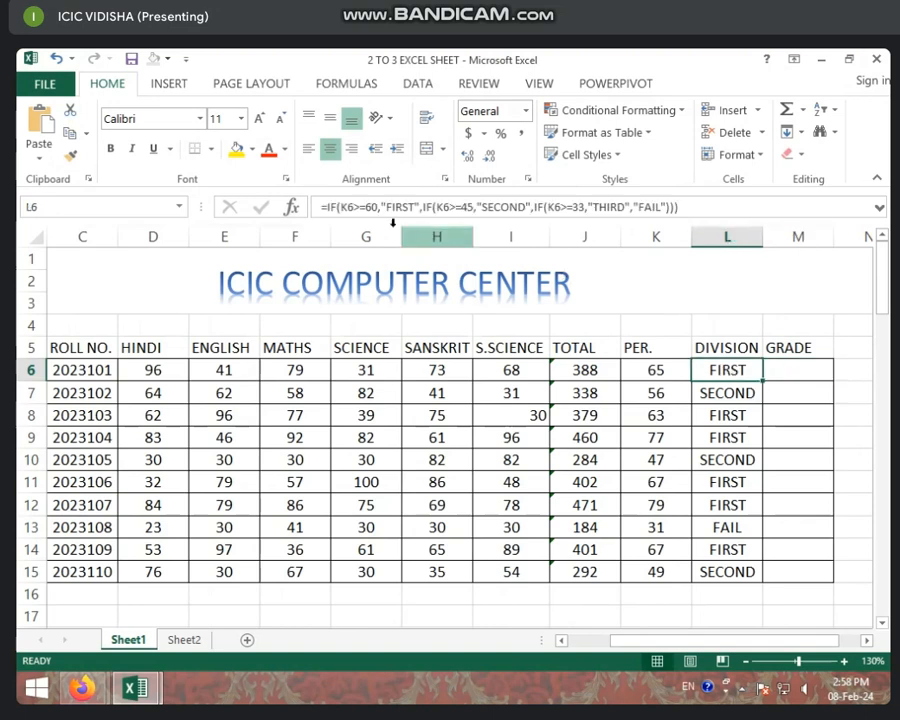
click(789, 375)
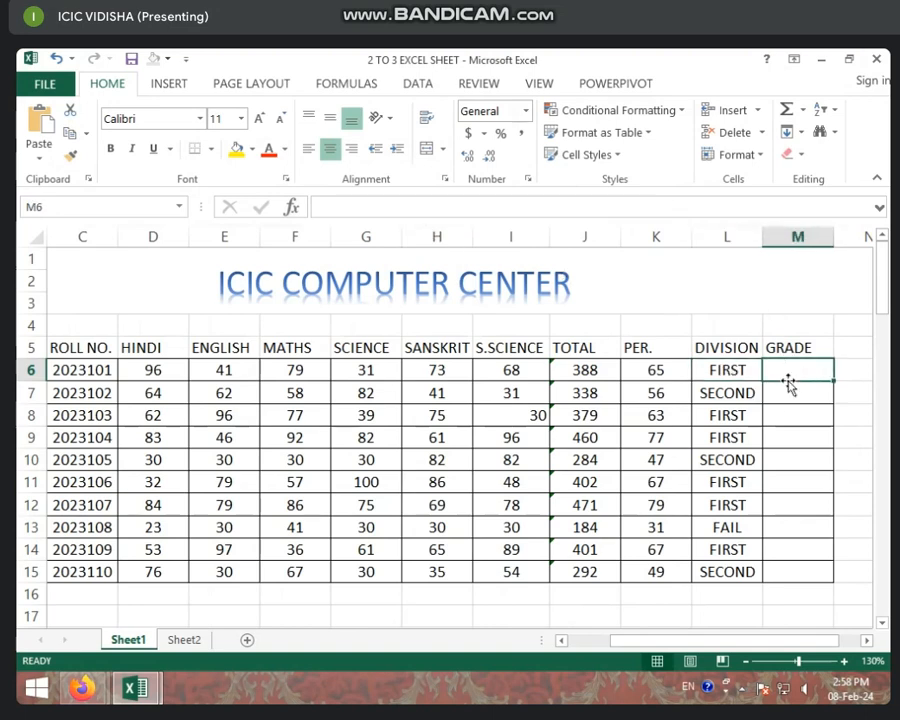
click(721, 372)
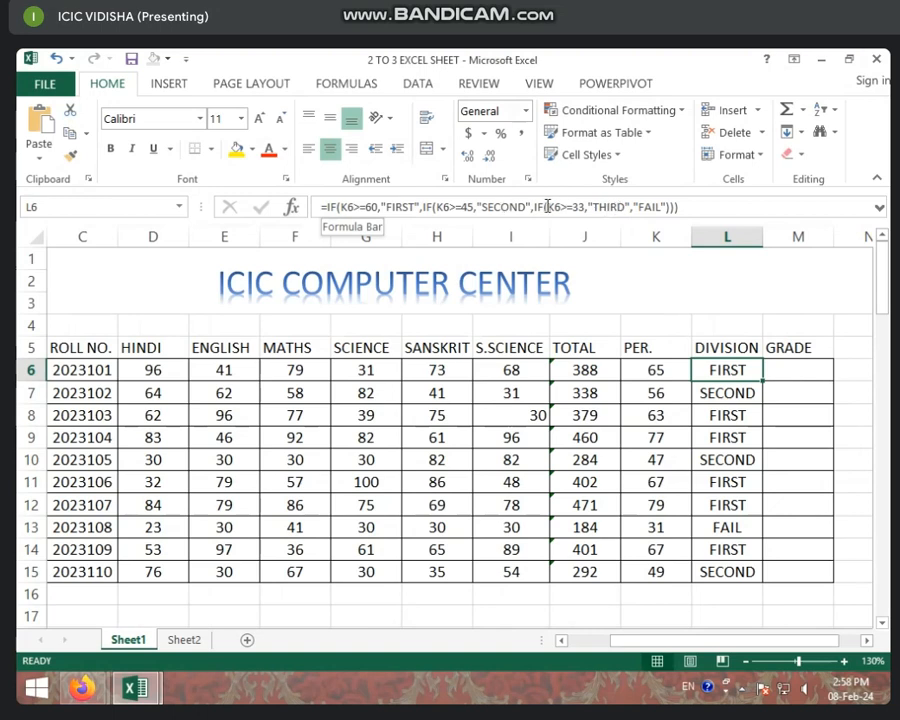
click(801, 370)
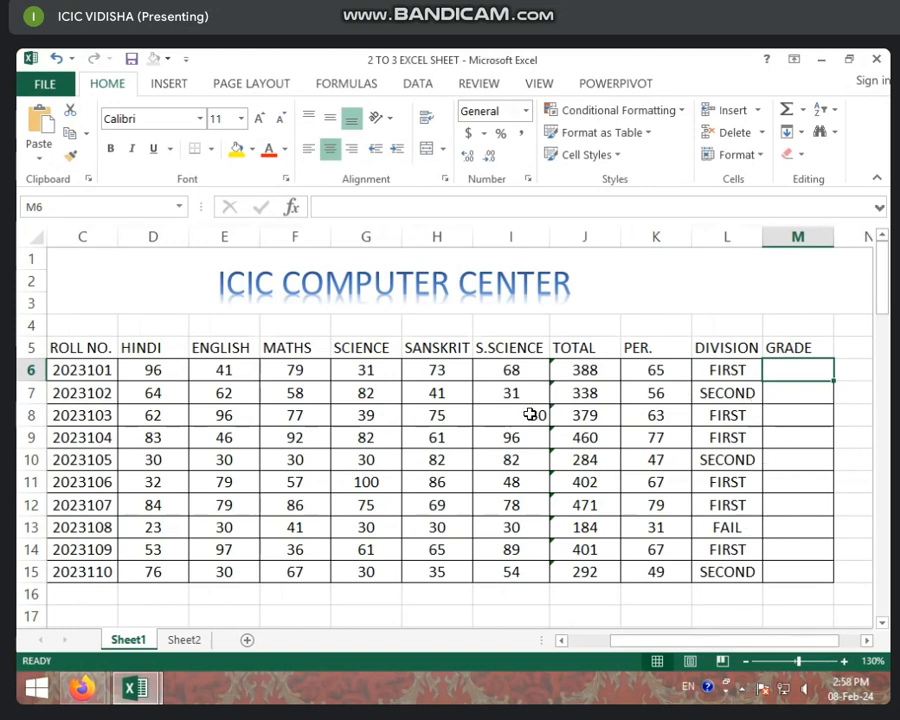
text(=)
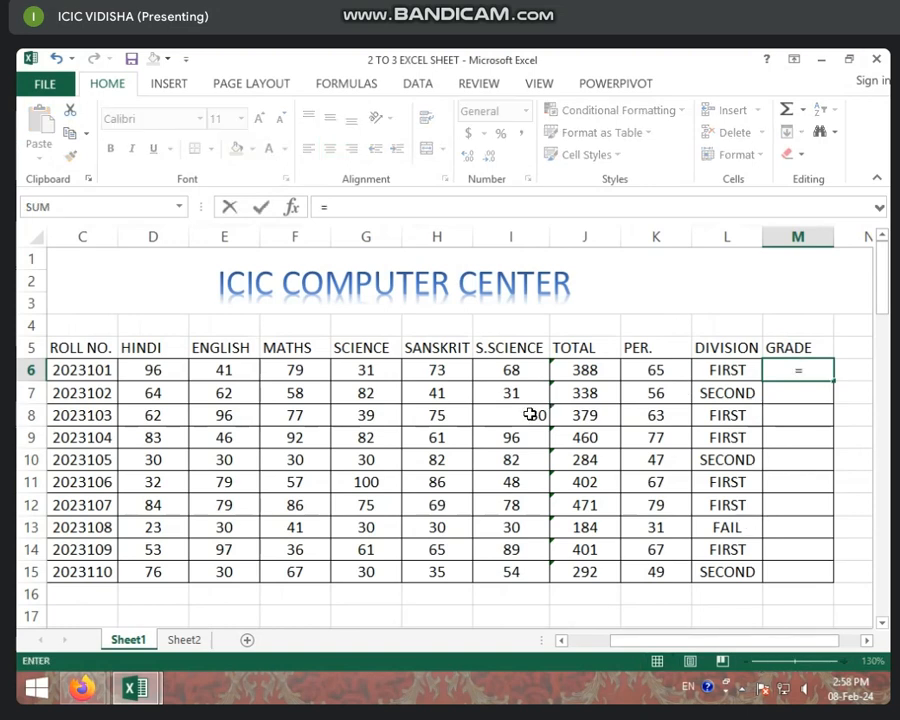
text(IF)
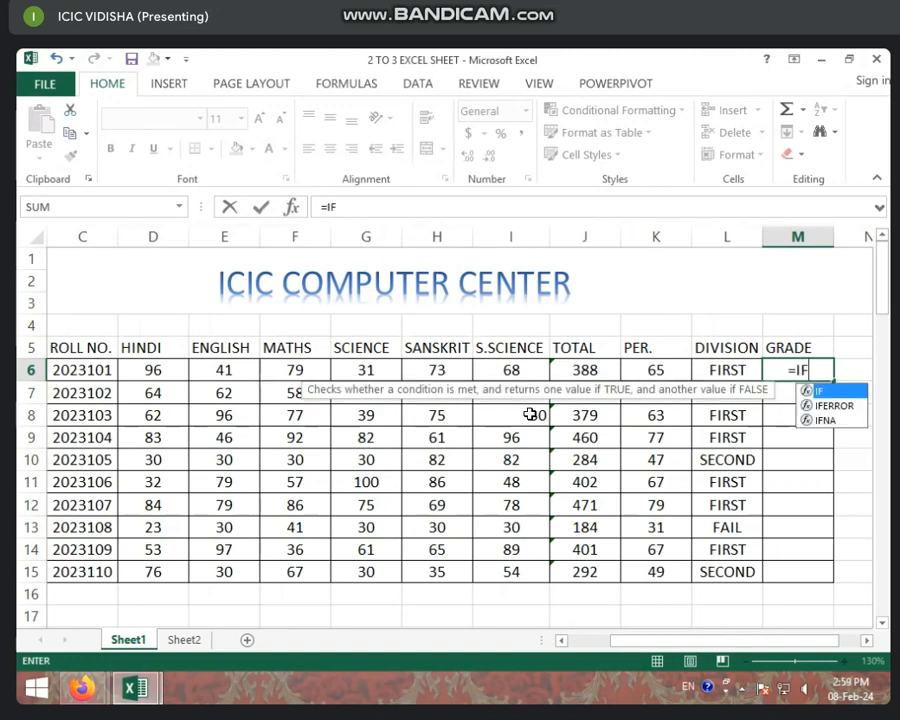
text(()
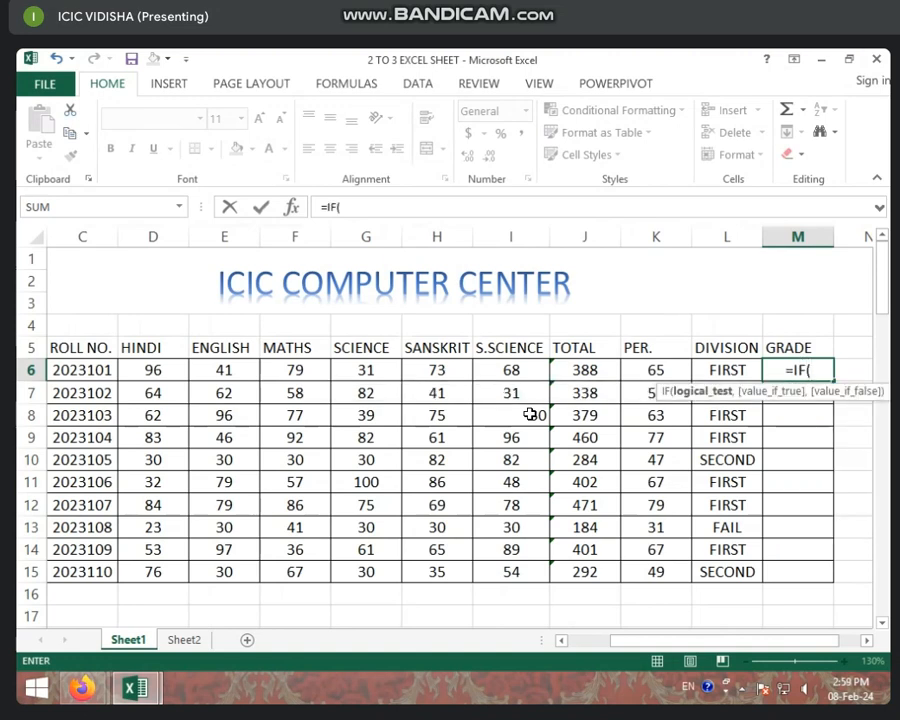
click(650, 371)
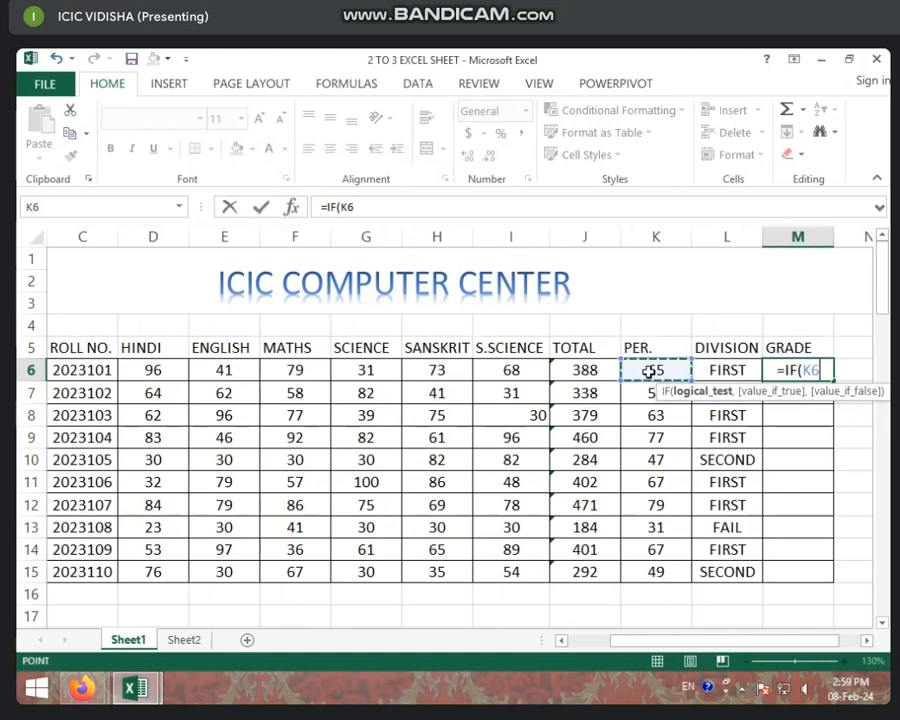
text(>)
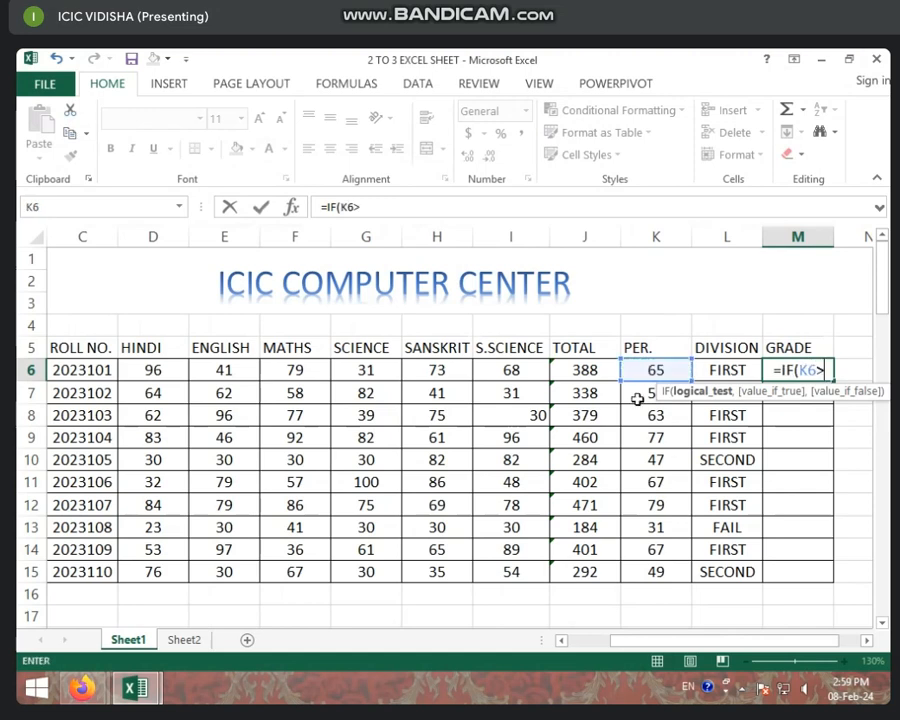
text(=)
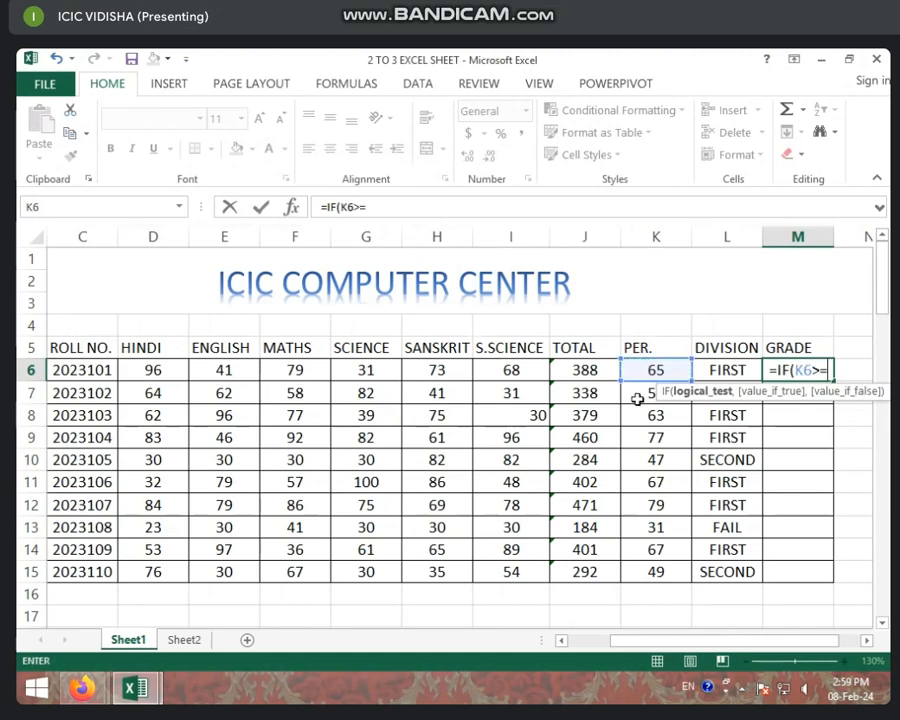
text(60)
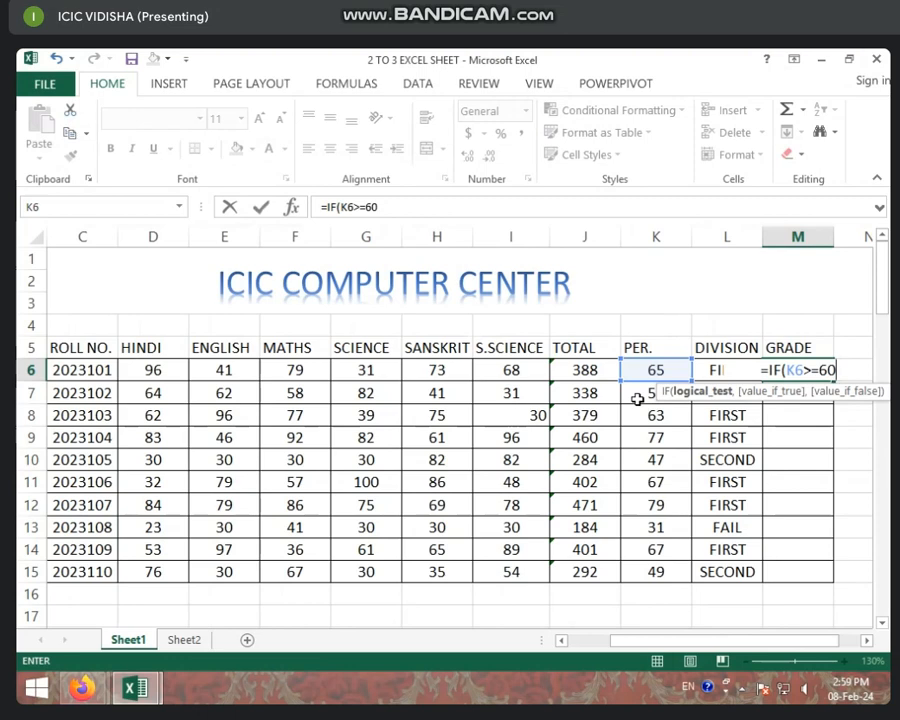
text(,)
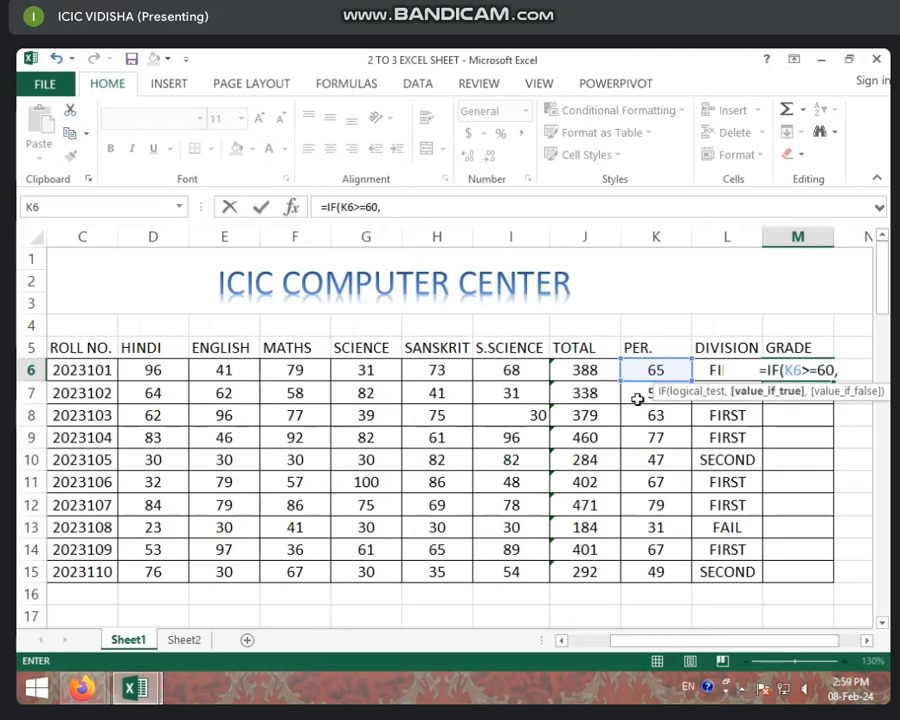
text("A)
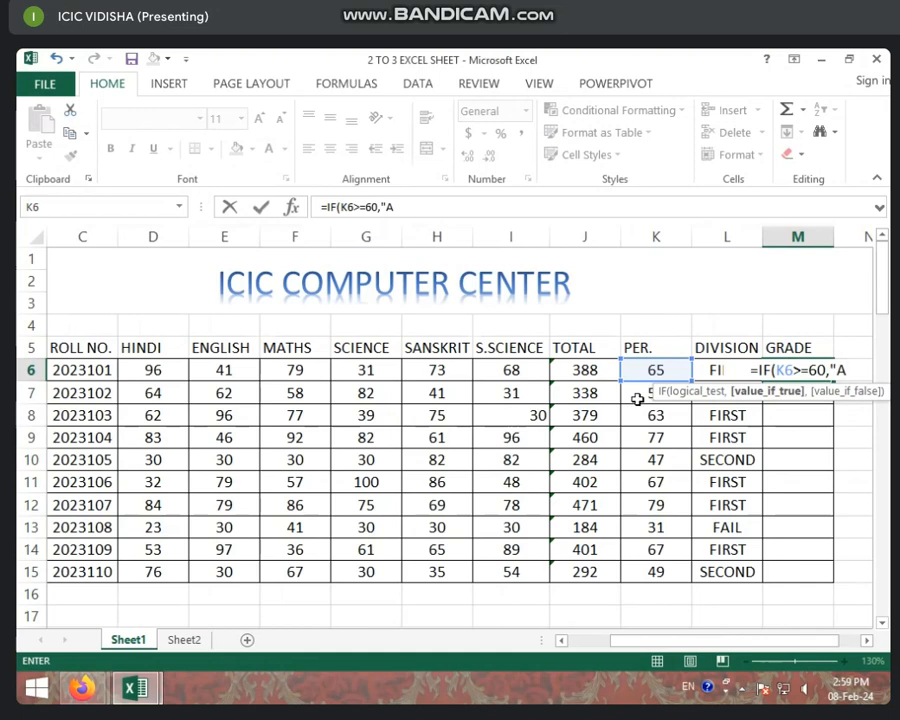
text(")
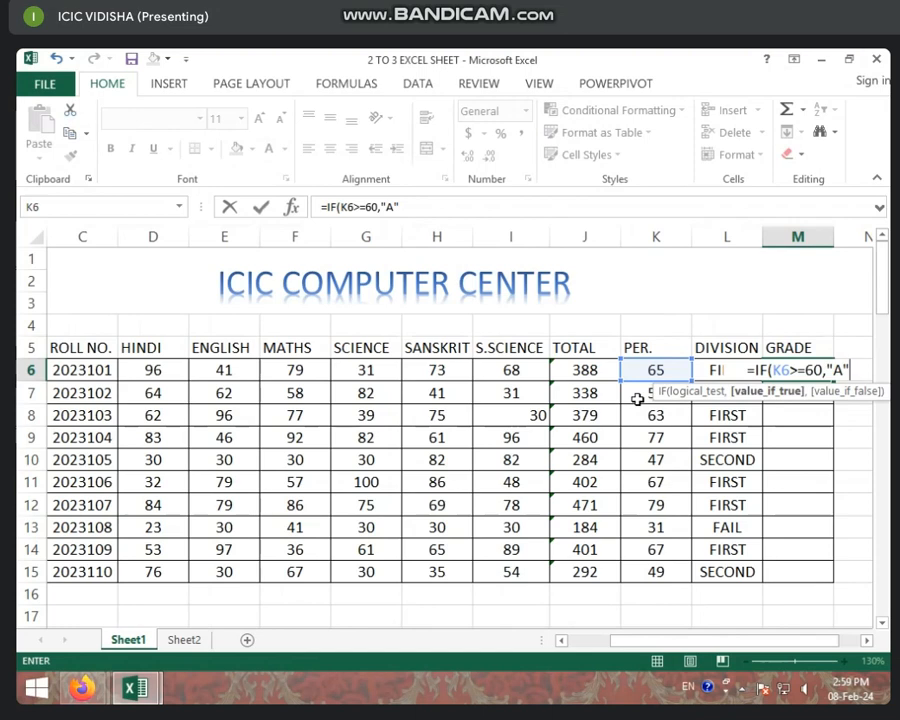
- Nest a second IF in the M6 formula that returns "B" when K6>=45
text(,)
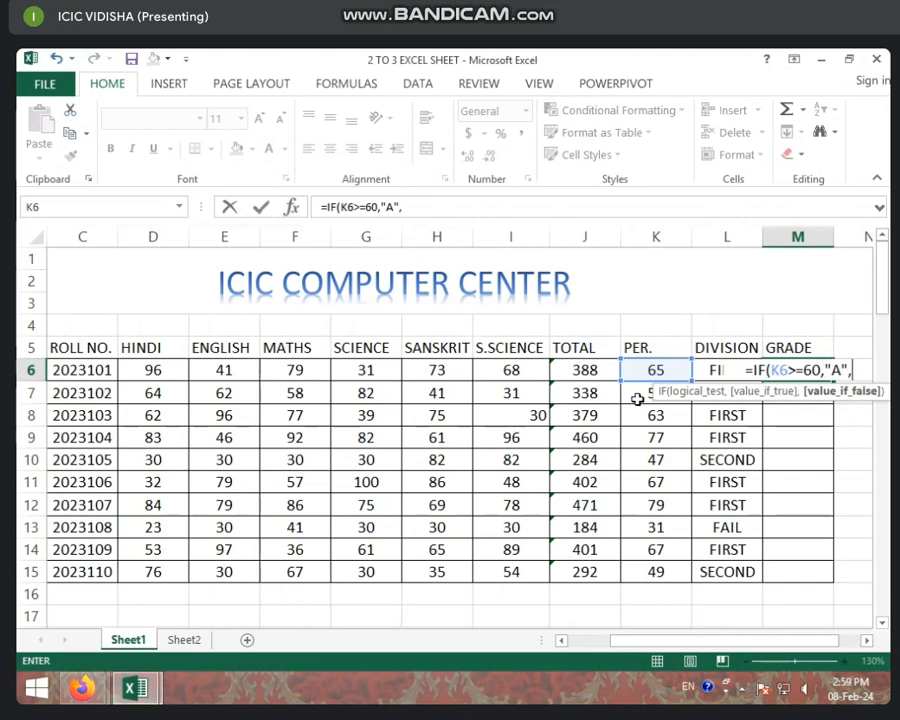
text(IF)
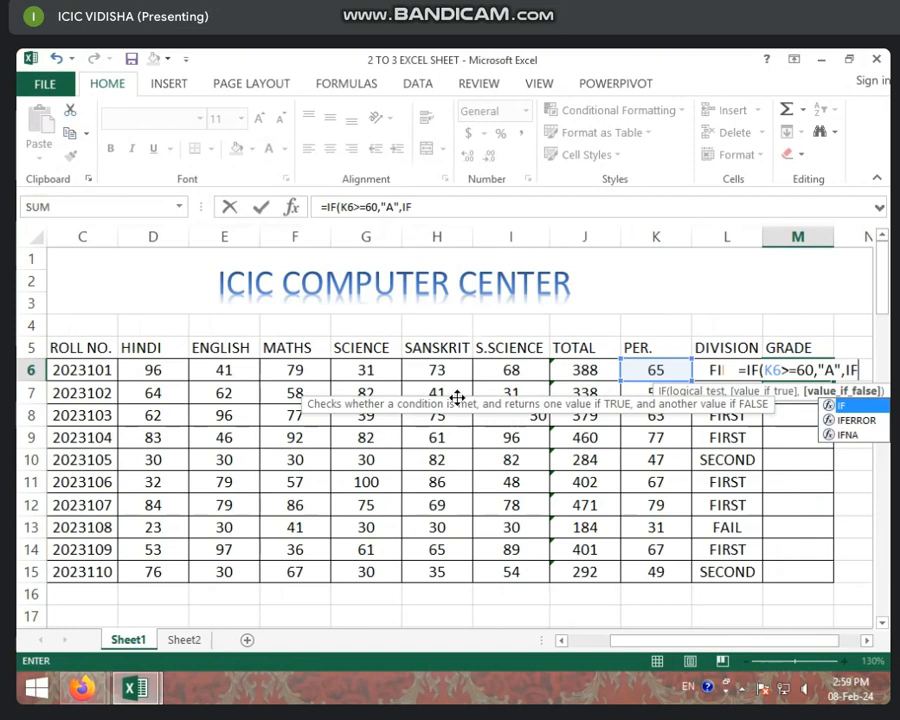
click(432, 207)
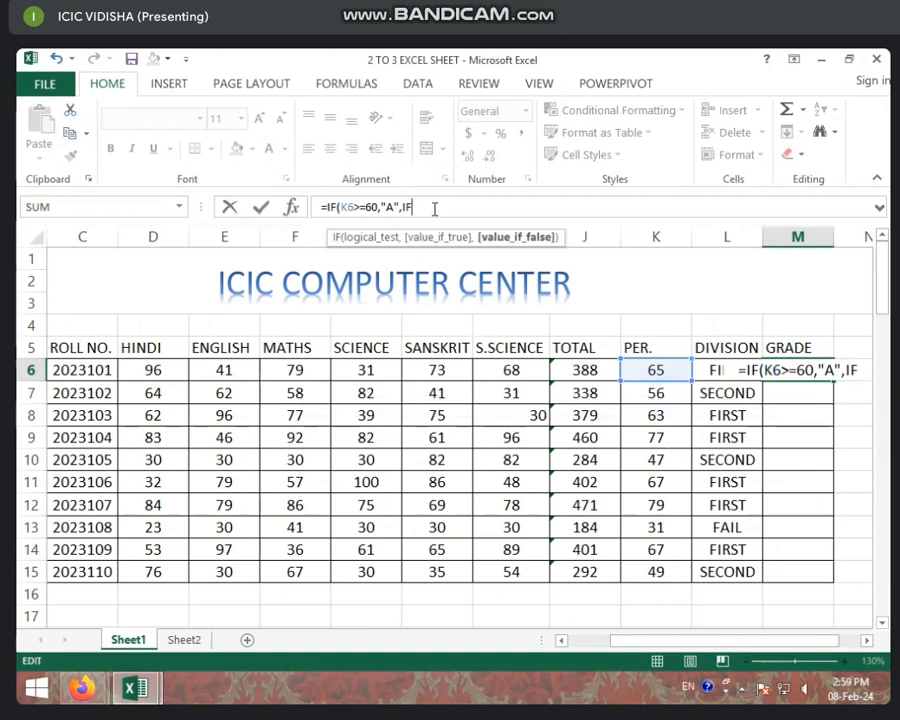
text(()
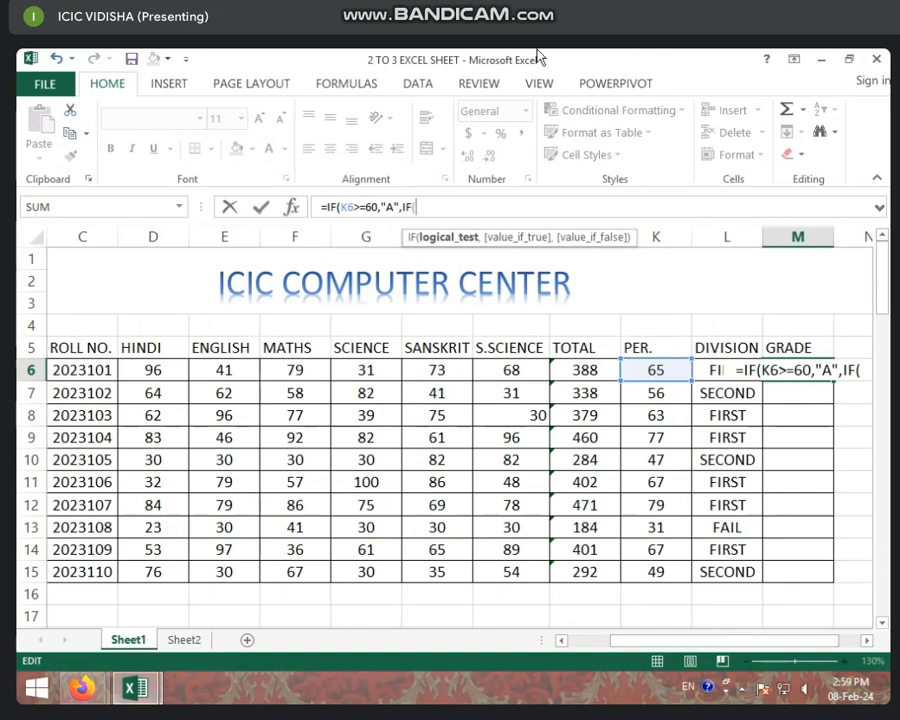
click(667, 366)
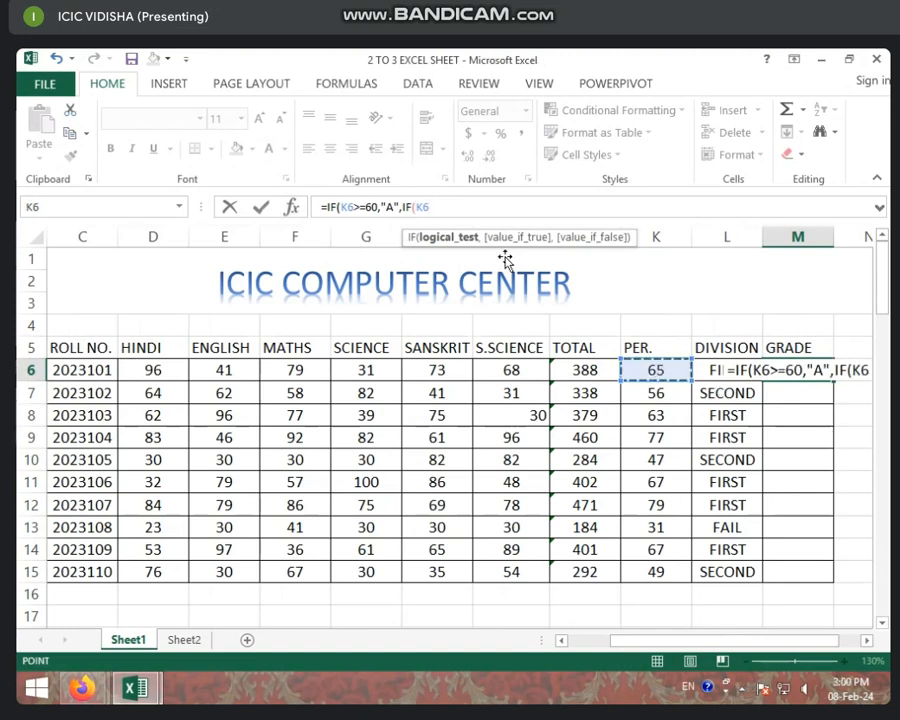
text(>)
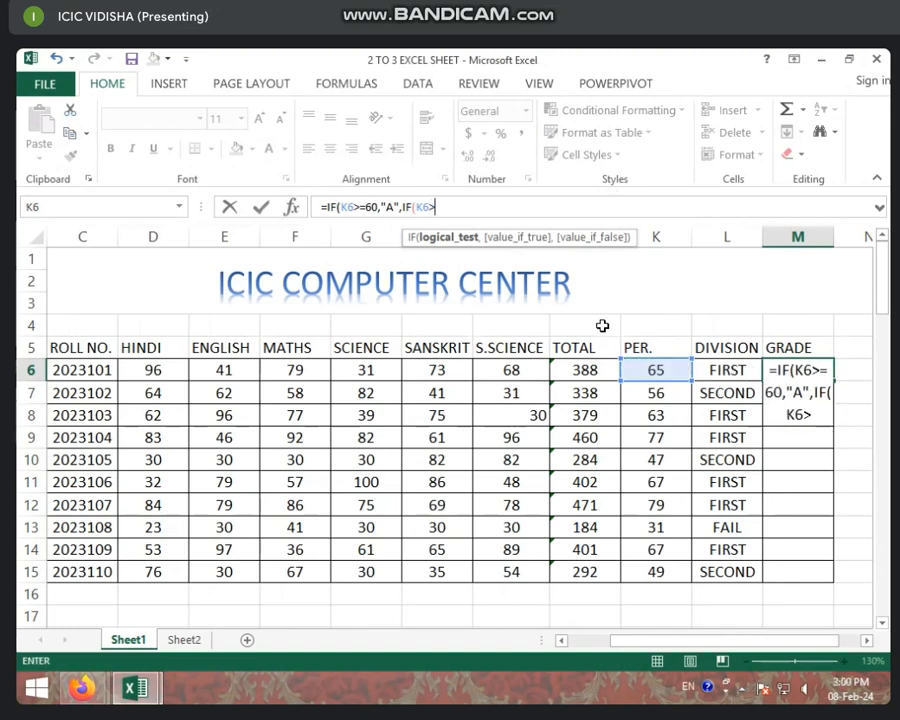
text(=45)
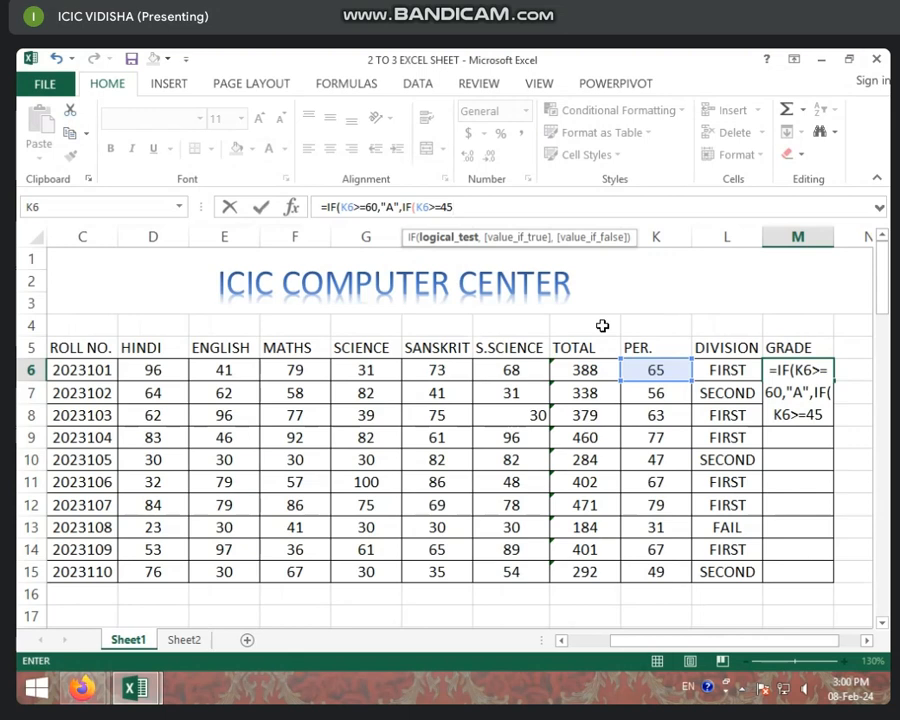
text(,")
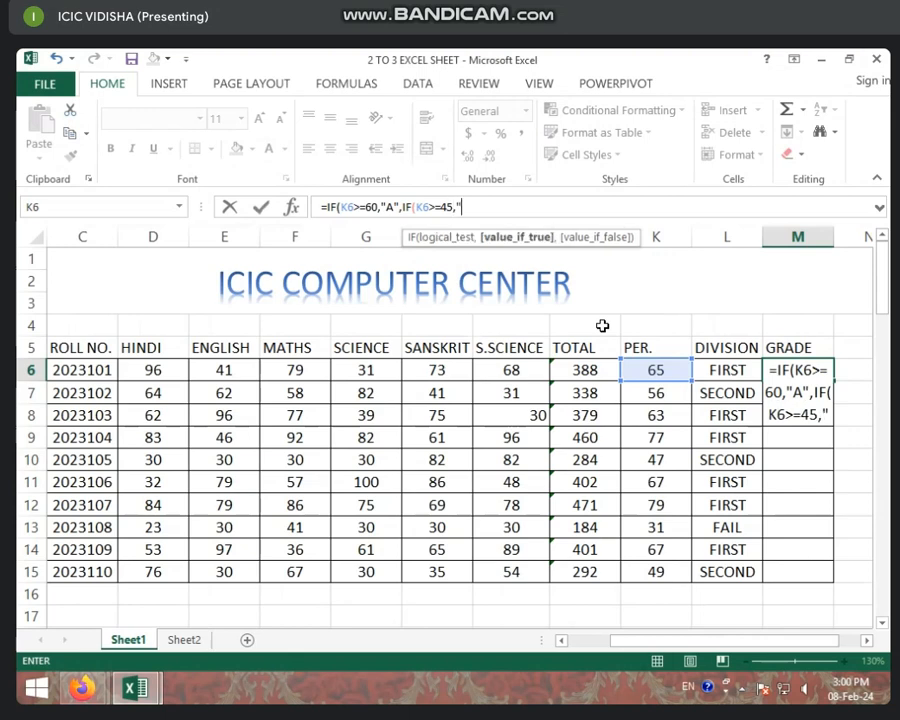
text(B)
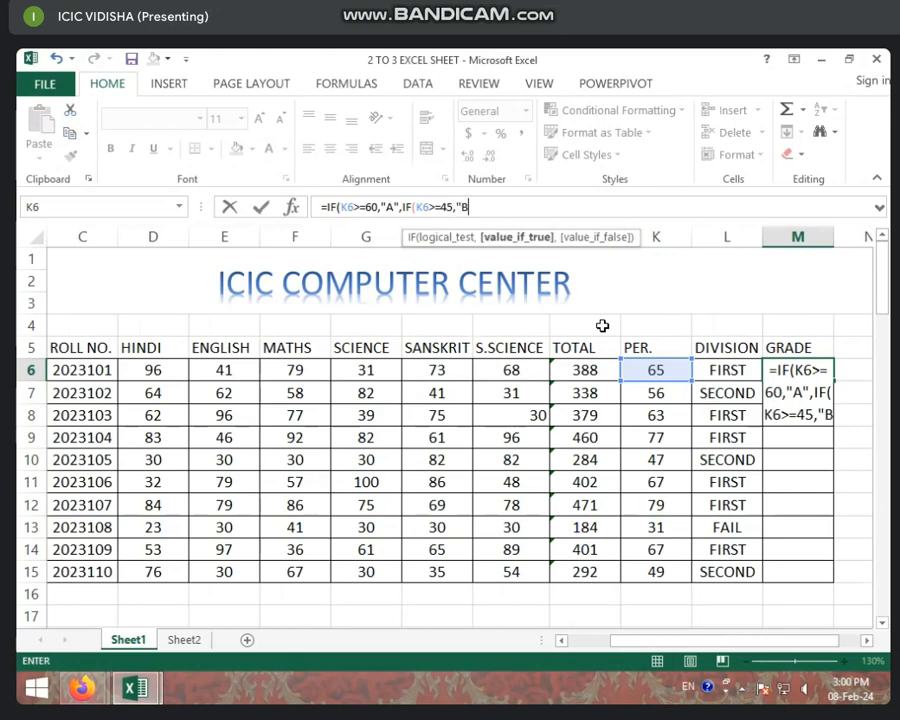
text(")
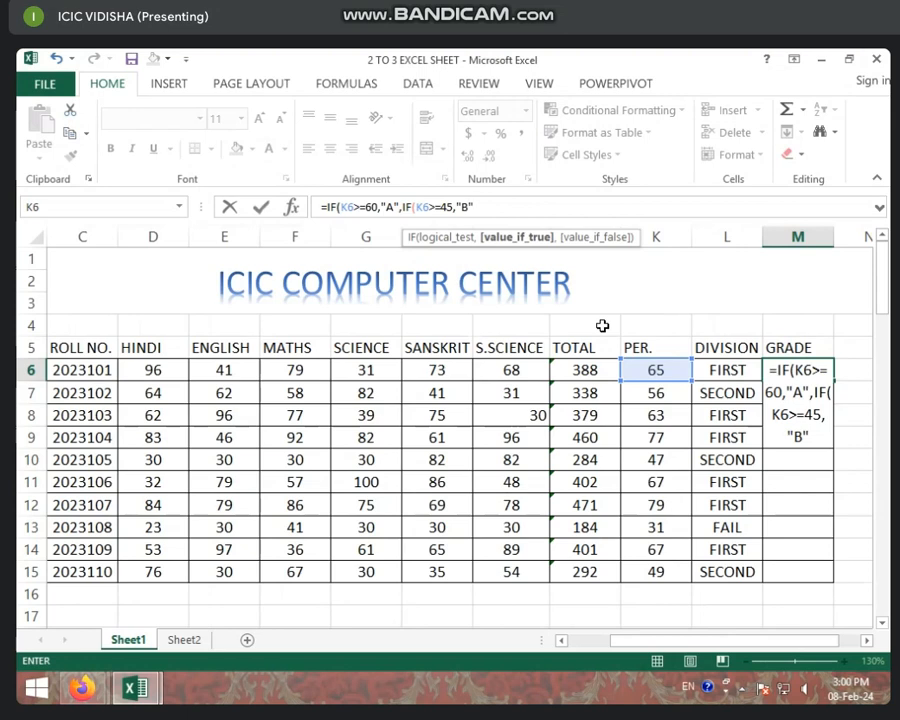
text(,)
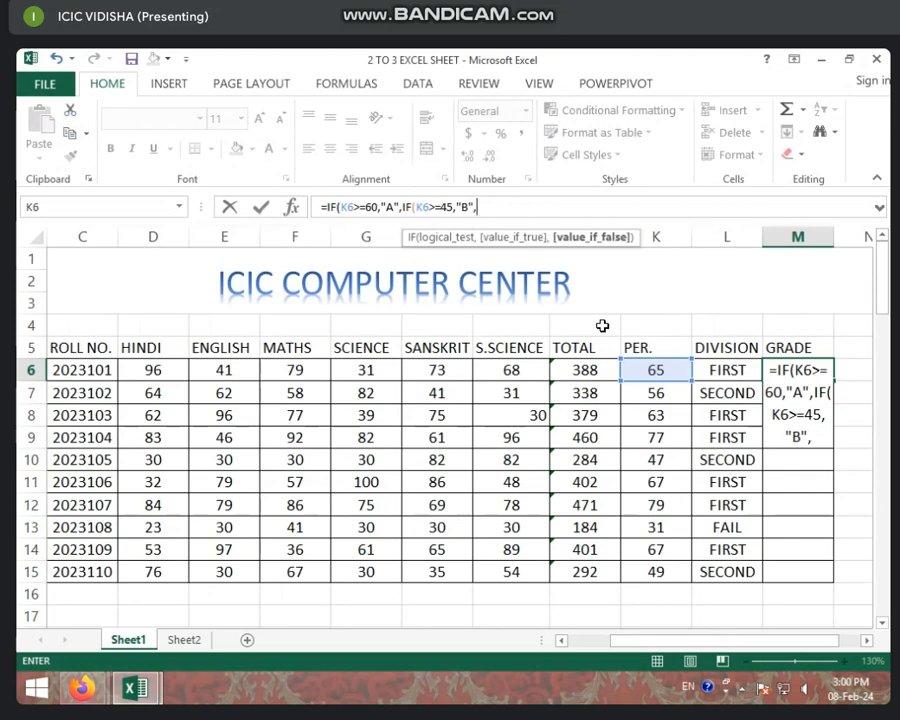
text(IF)
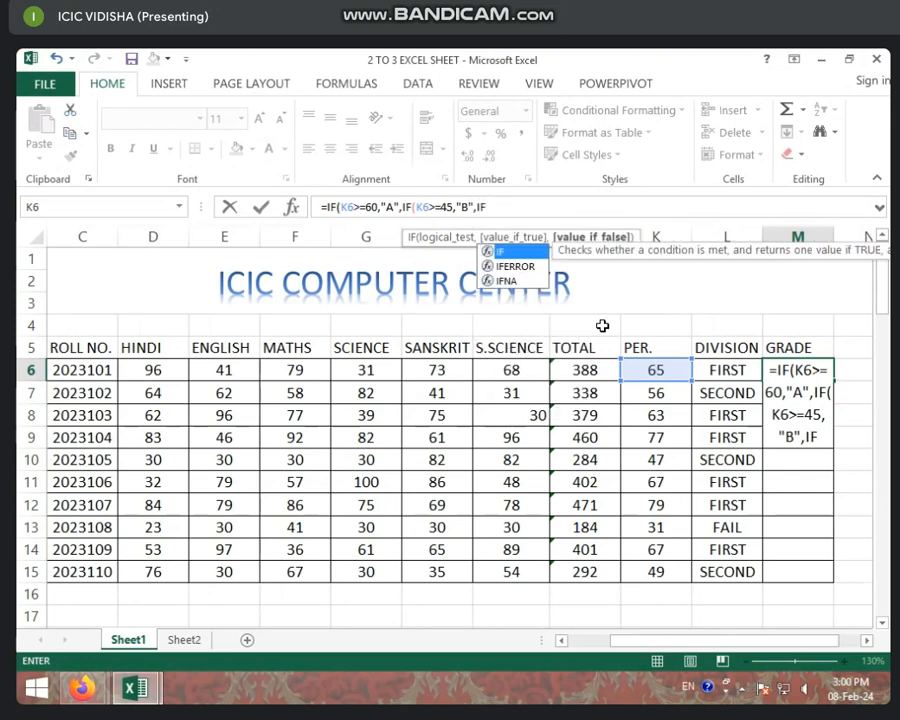
text(()
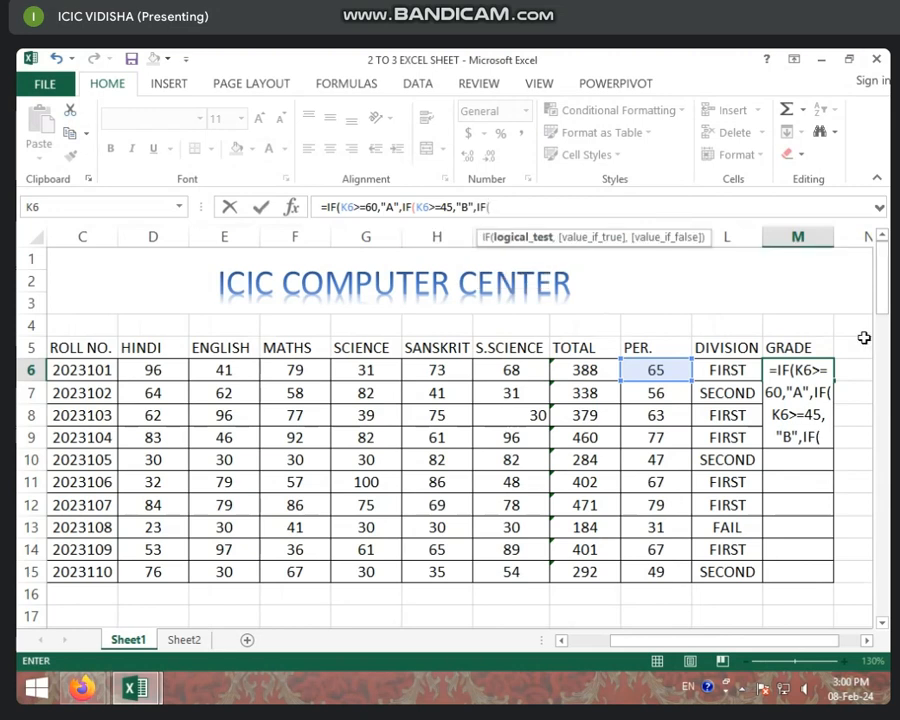
- Nest a third IF in the M6 formula that returns "C" when K6>=33
click(678, 369)
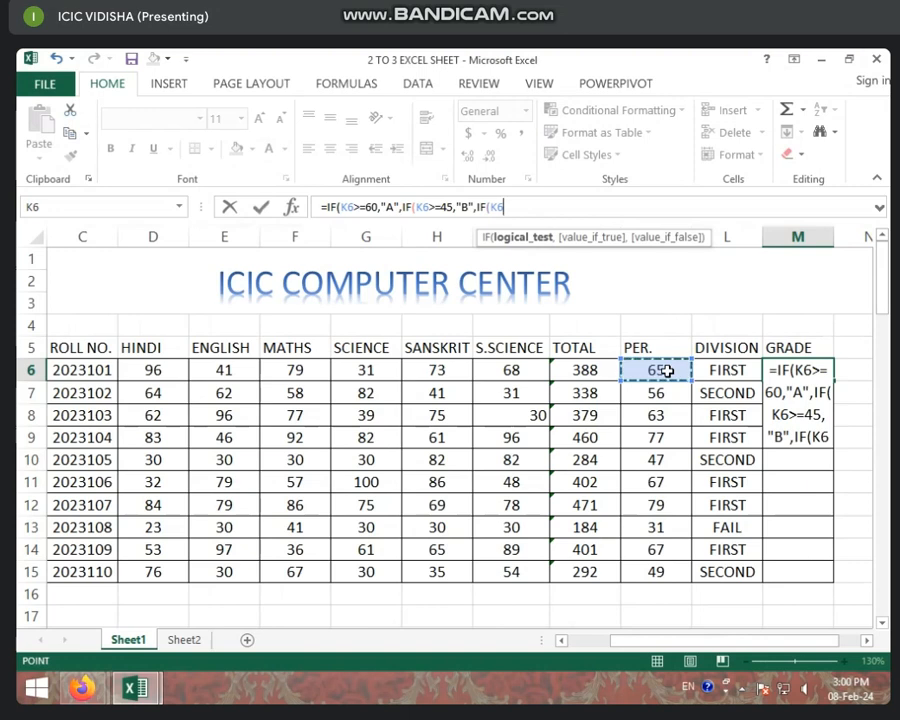
text(>)
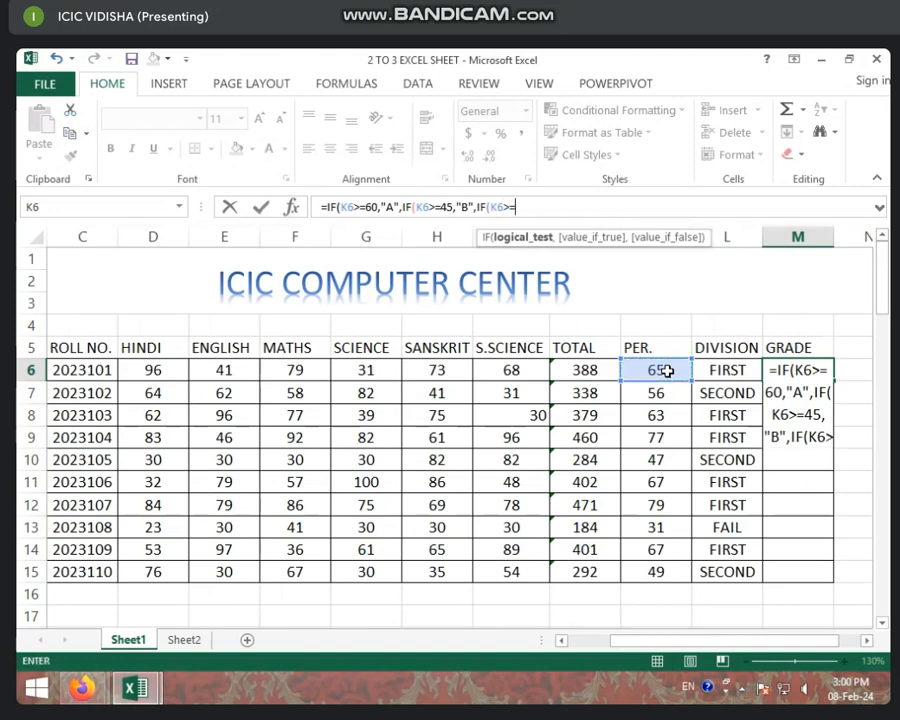
text(=33,)
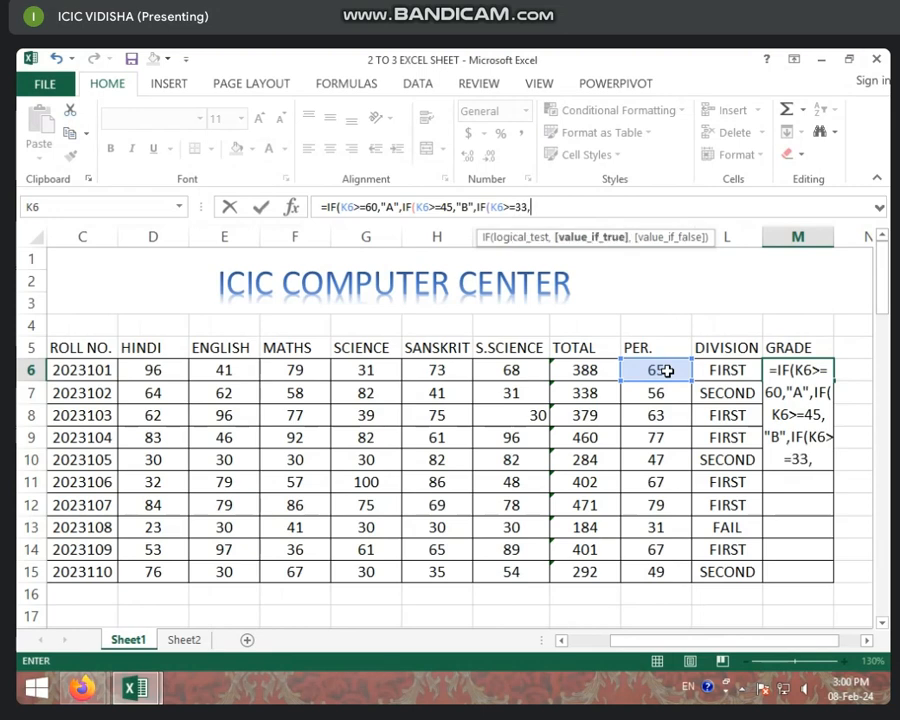
text("C",)
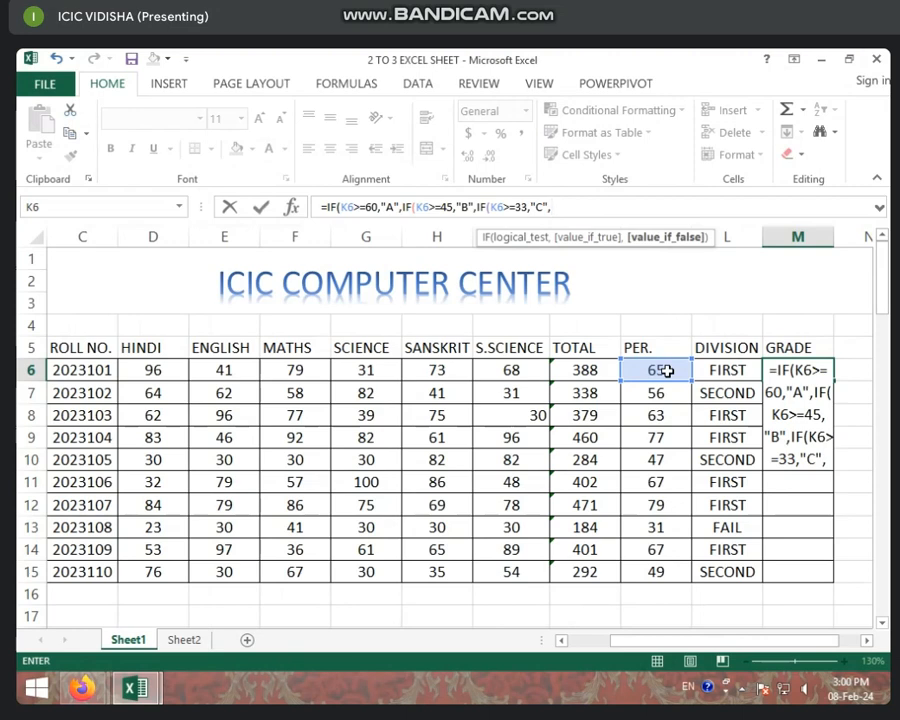
- Add "D" as the value the innermost IF in M6 returns when no condition is met
text(")
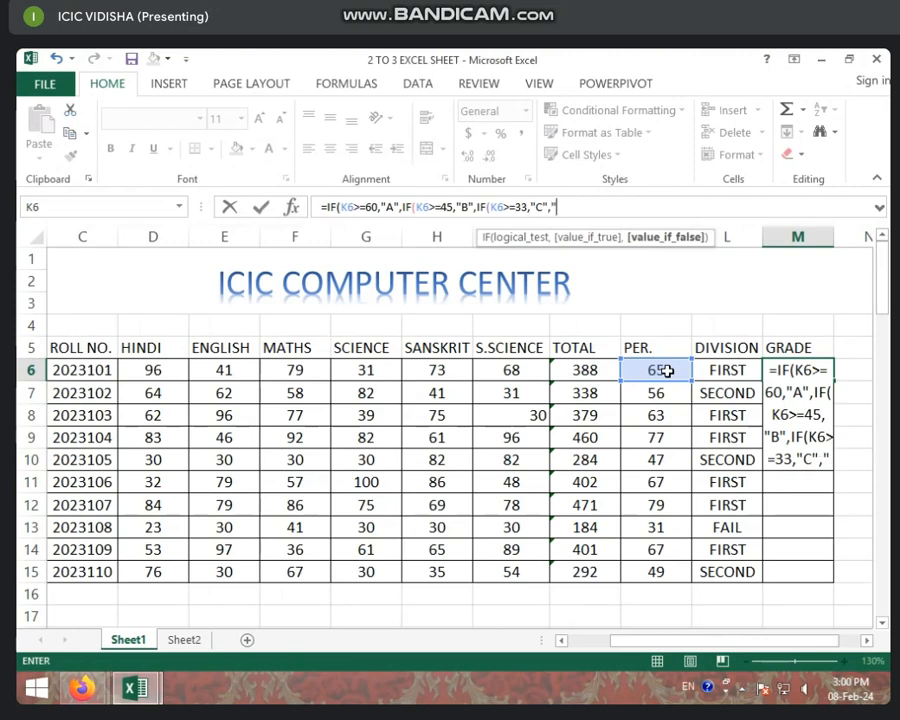
text(D)
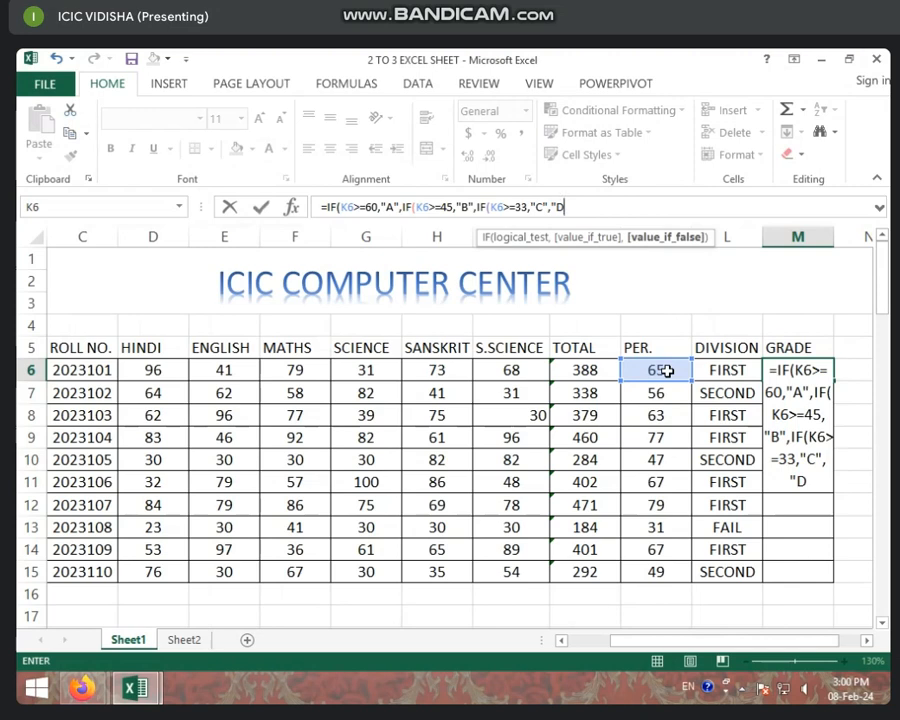
text(")
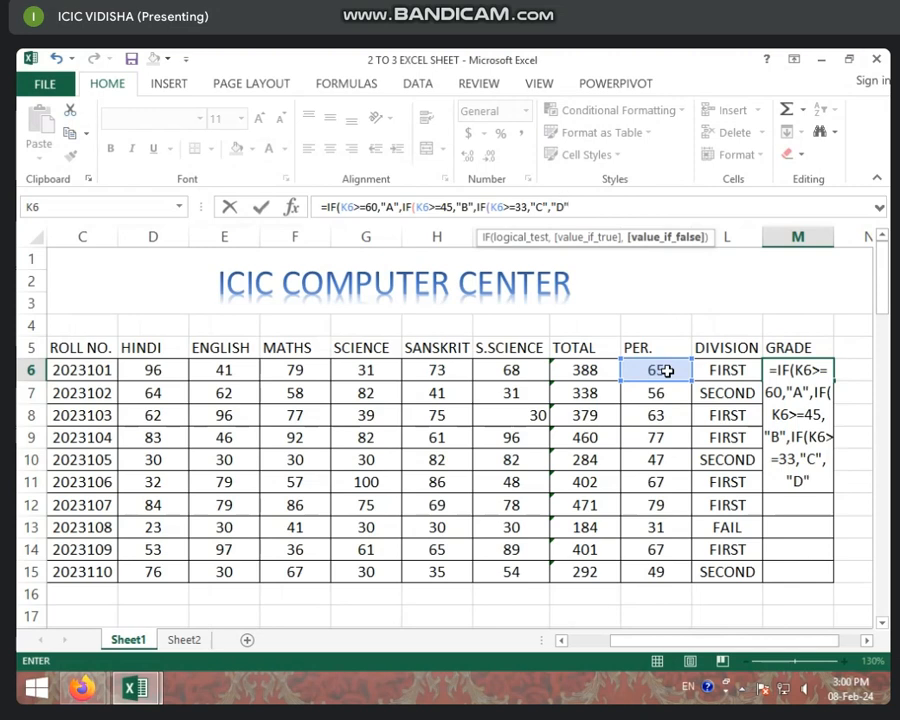